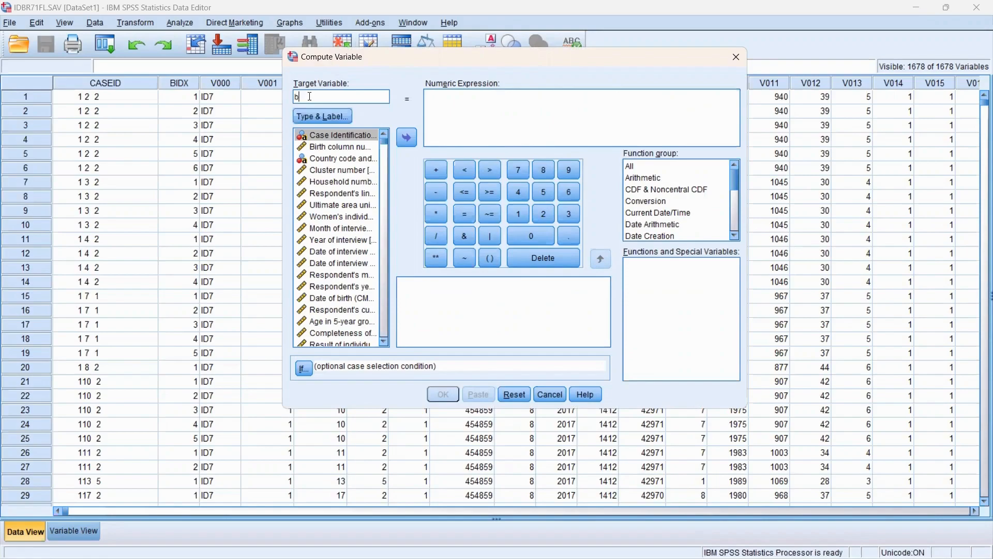
Step: Name the target variable bobotnormal and begin its numeric expression with the women's individual sample weight, V005
type("_normal")
left_click(449, 101)
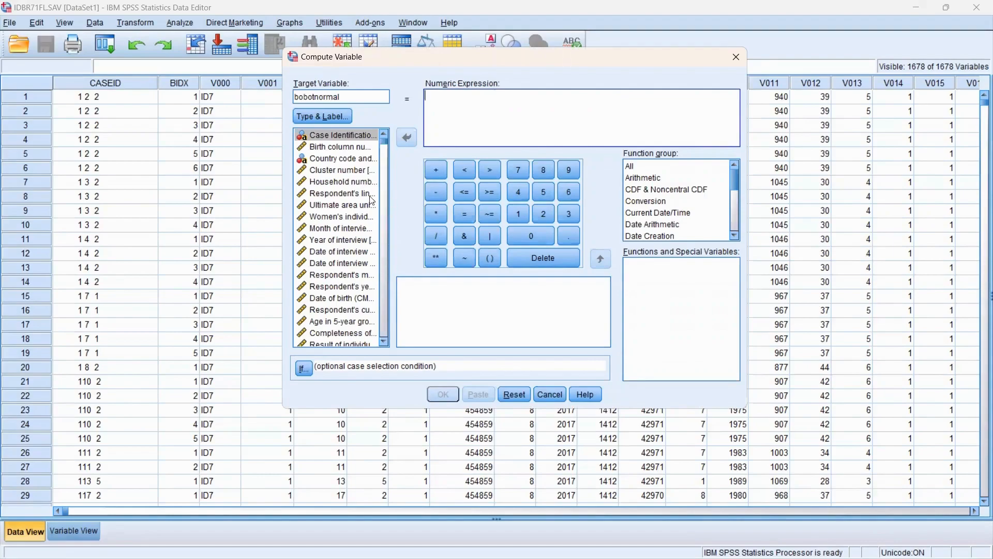
left_click(355, 220)
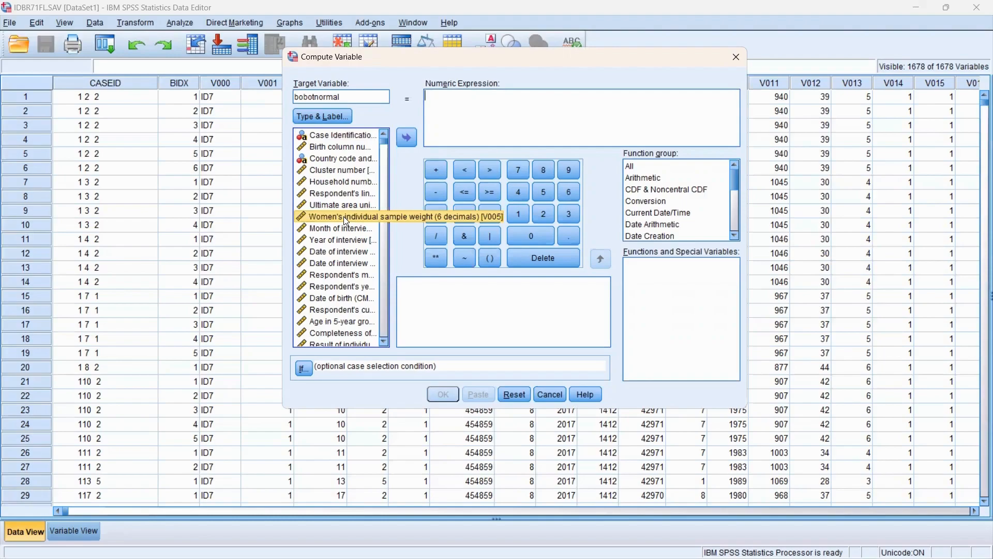
left_click(410, 133)
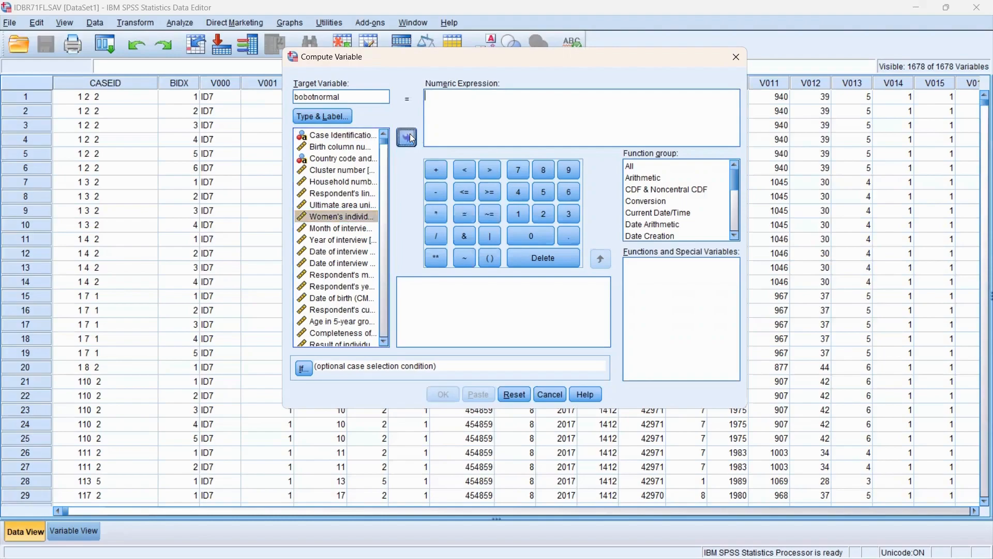
Step: Divide V005 by 1000000 in the numeric expression and run the variable computation
left_click(433, 236)
left_click(523, 213)
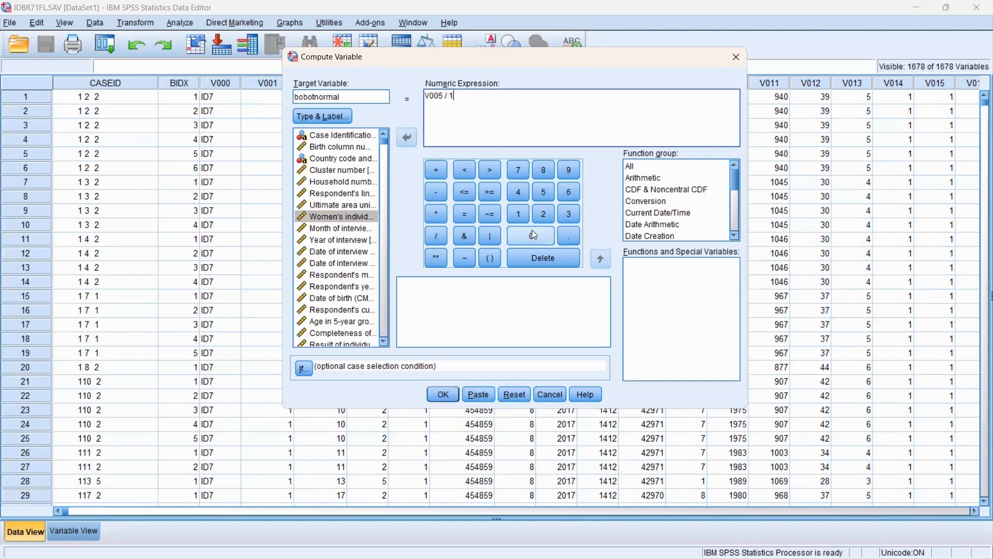
left_click(533, 234)
left_click(533, 235)
left_click(532, 235)
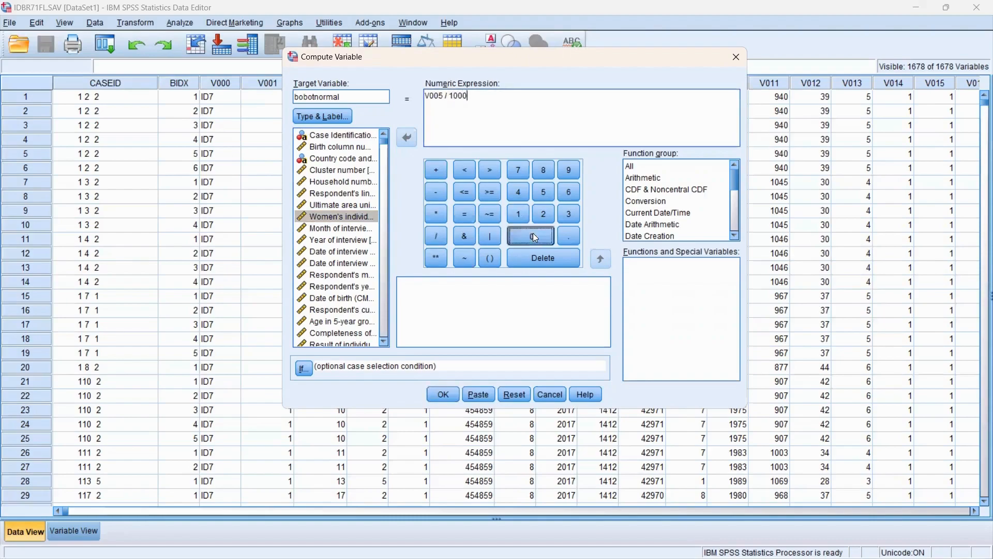
left_click(532, 235)
left_click(533, 235)
left_click(533, 235)
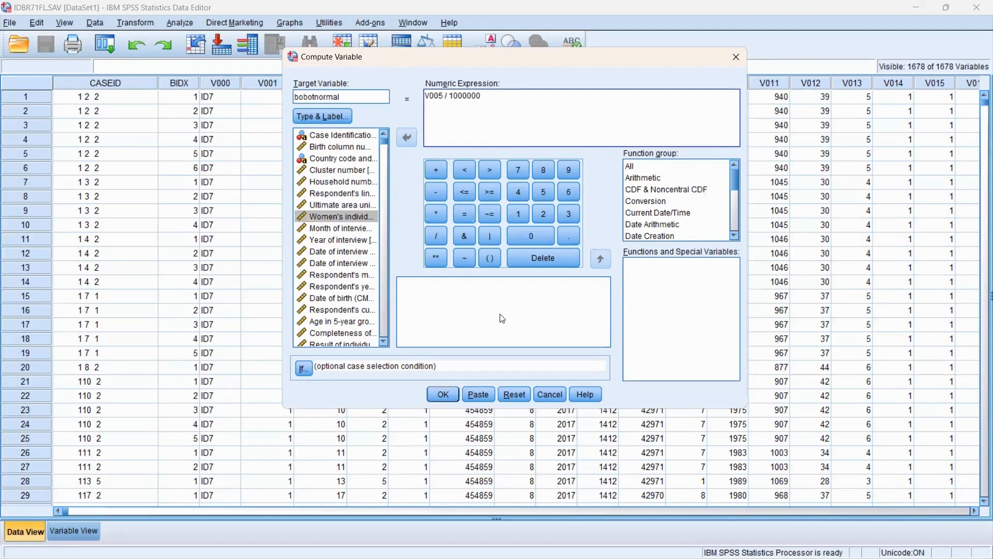
left_click(443, 394)
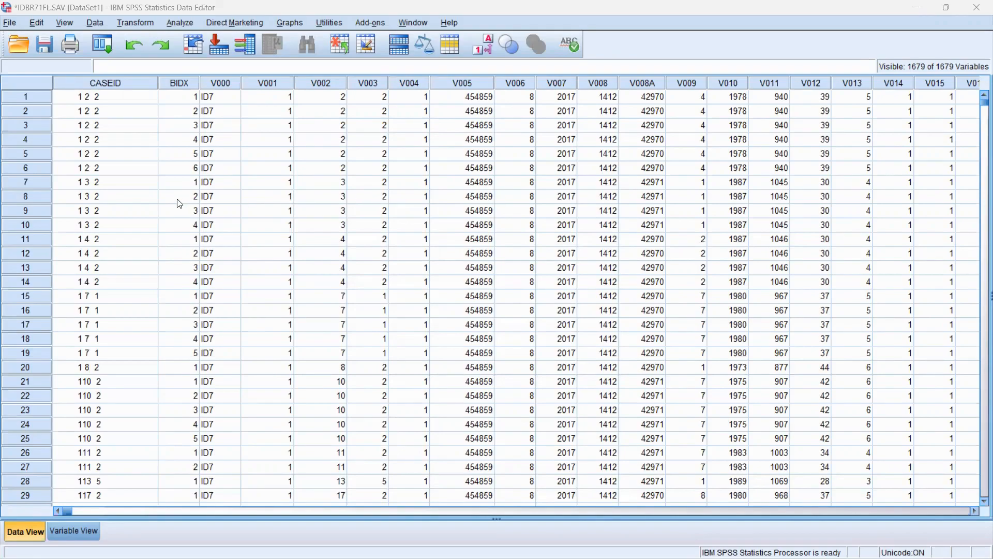
Step: Start preparing a complex samples analysis with a new plan file named bobotlatihan and proceed to its design variables
left_click(186, 23)
mouse_move(241, 279)
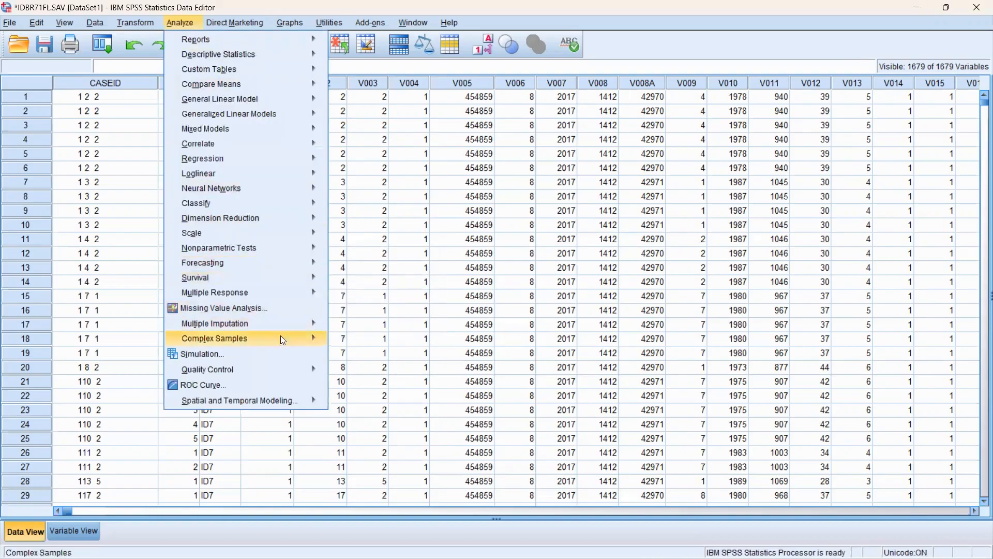
mouse_move(297, 337)
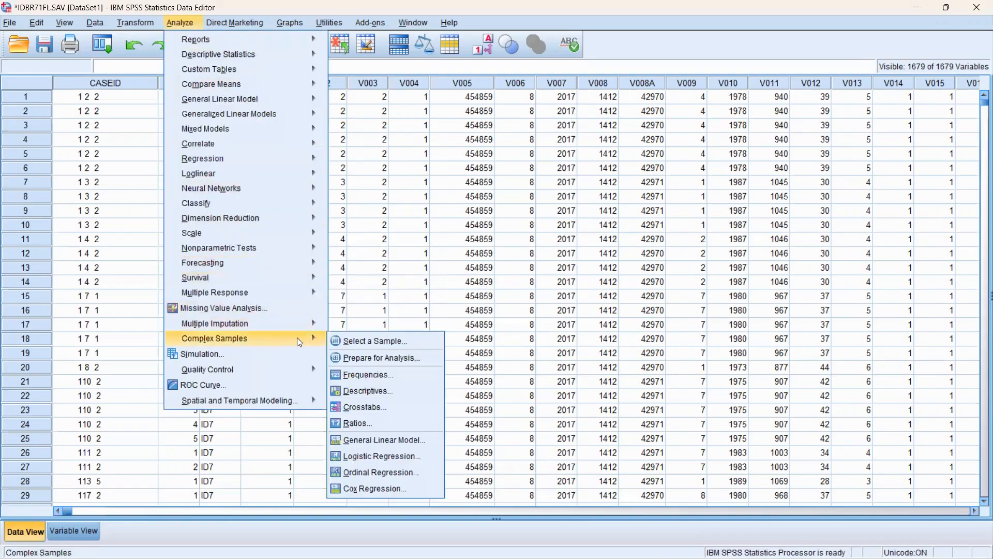
left_click(362, 355)
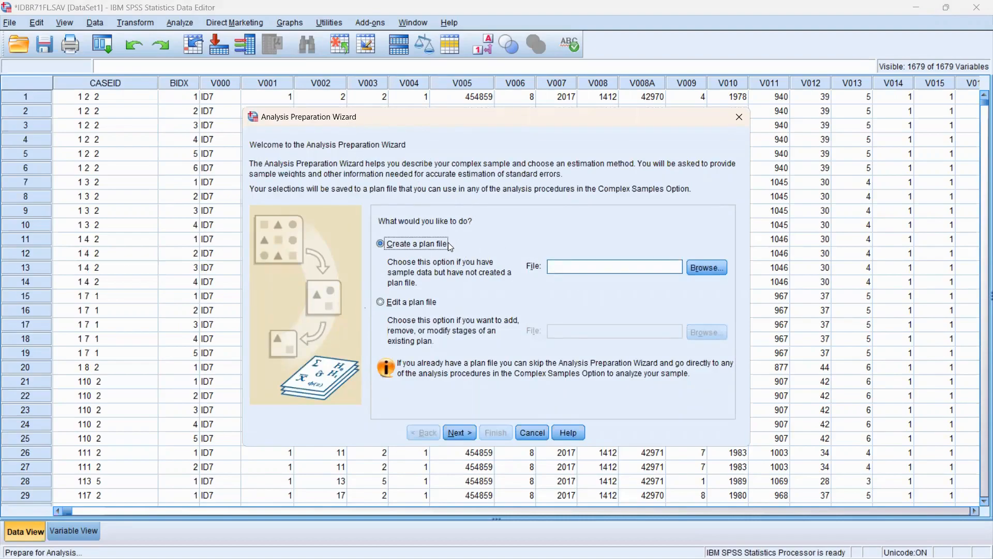
left_click(705, 268)
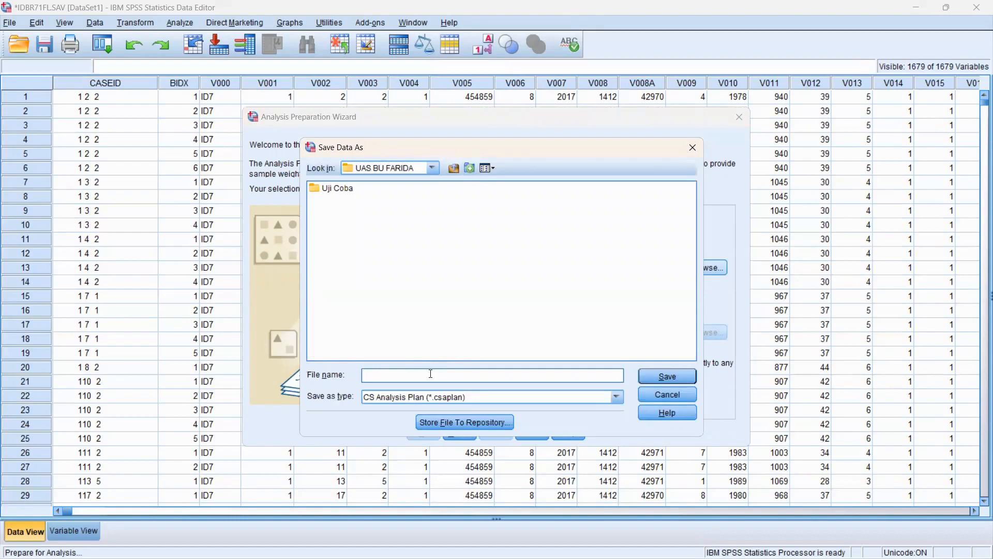
type("bobotlatihan")
left_click(668, 378)
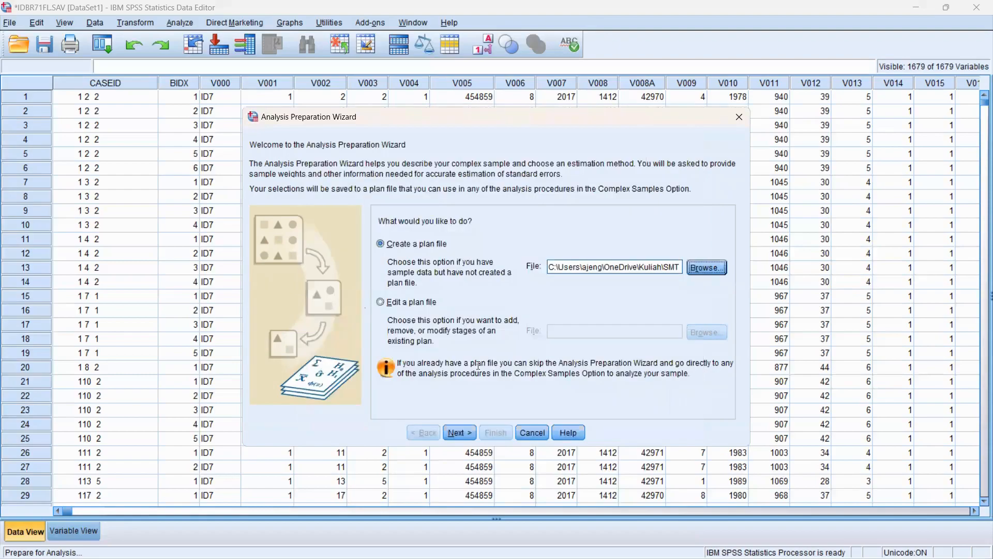
left_click(455, 432)
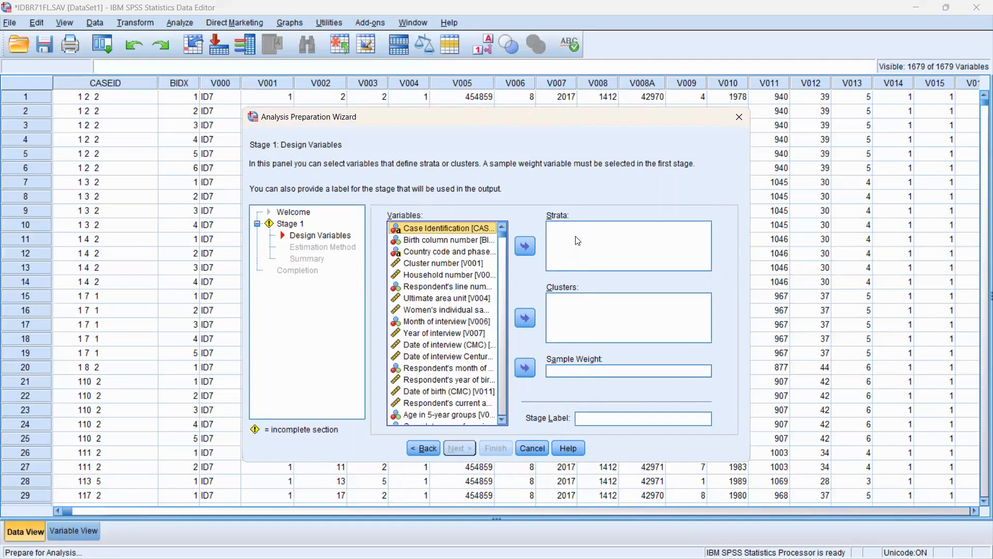
Step: Assign Province [V024] as the strata variable of the stage 1 design
left_click(503, 240)
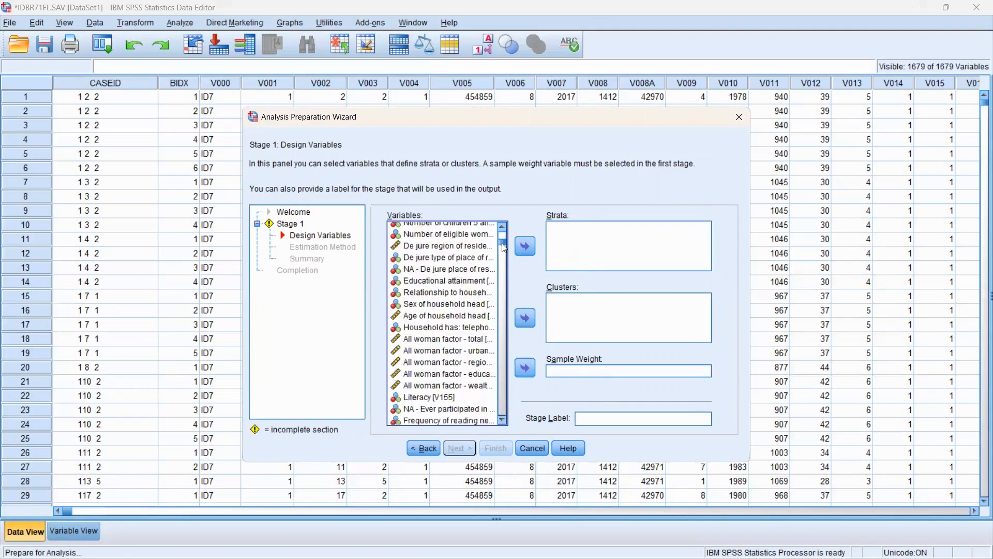
scroll(503, 247, "down", 4)
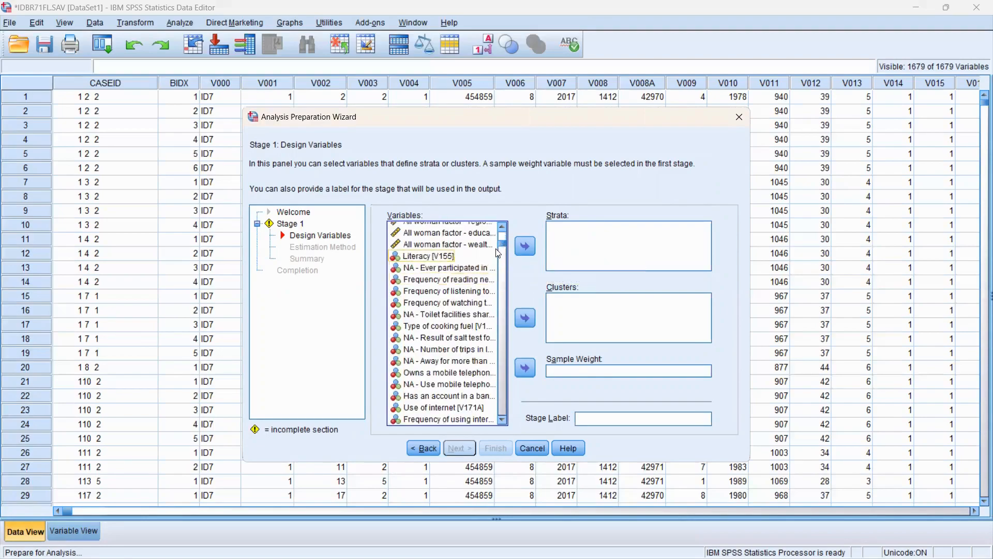
left_click_drag(503, 243, 505, 228)
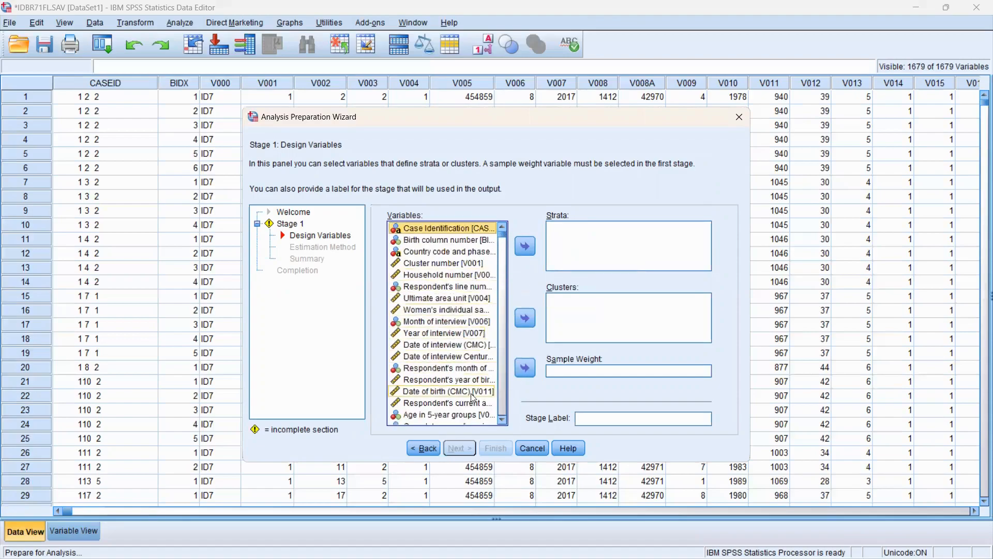
scroll(472, 410, "down", 1)
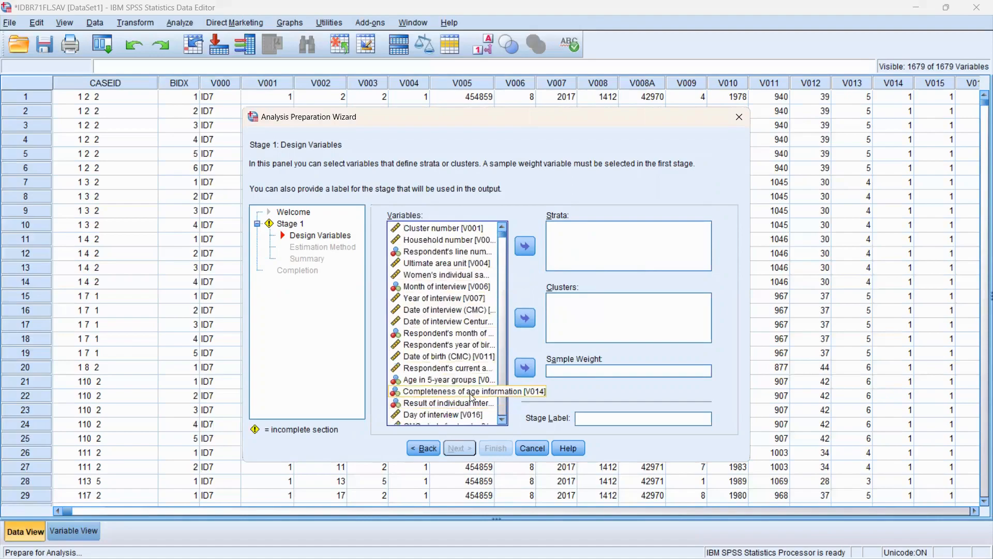
scroll(472, 410, "down", 4)
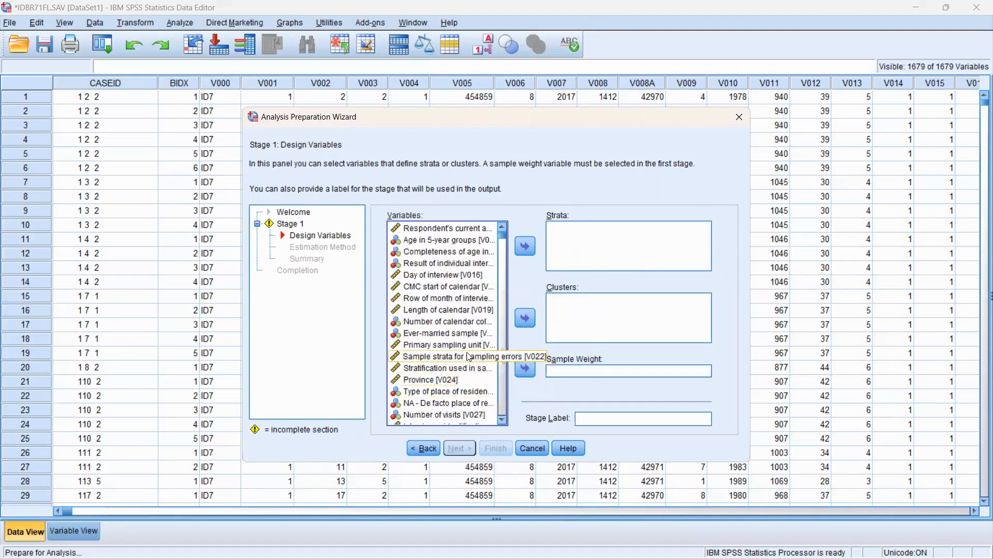
left_click(442, 382)
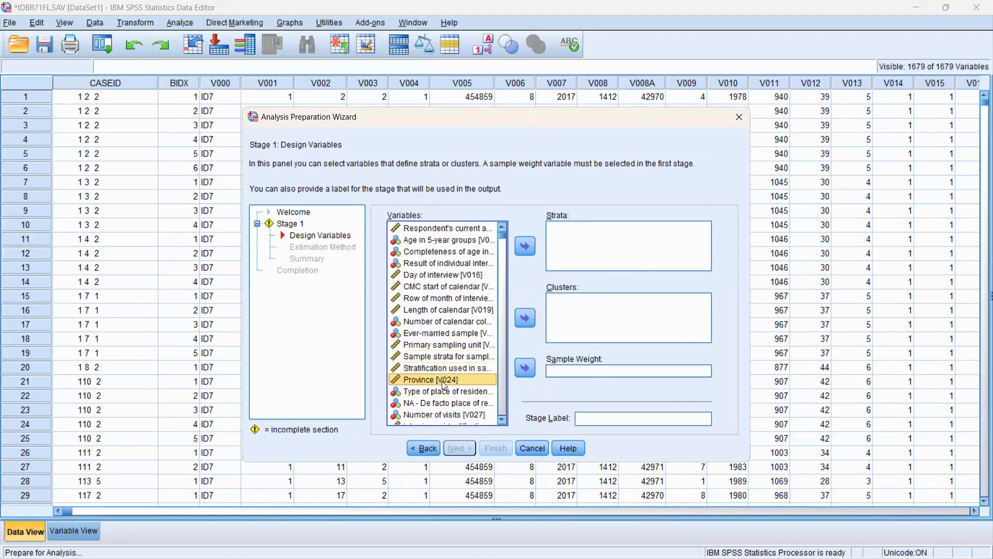
left_click(528, 245)
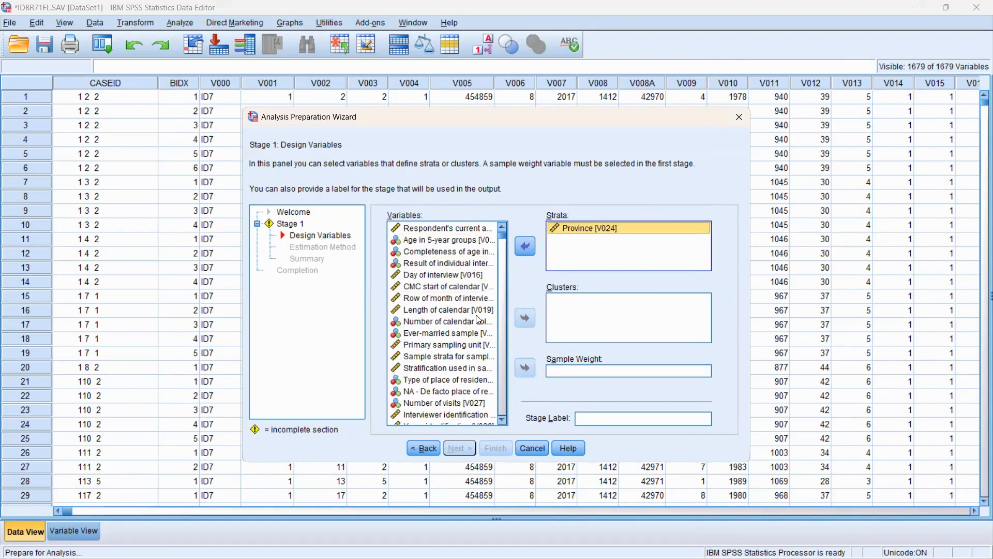
Step: Assign Primary sampling unit [V021] as the cluster variable and bobotnormal as the sample weight
left_click(477, 343)
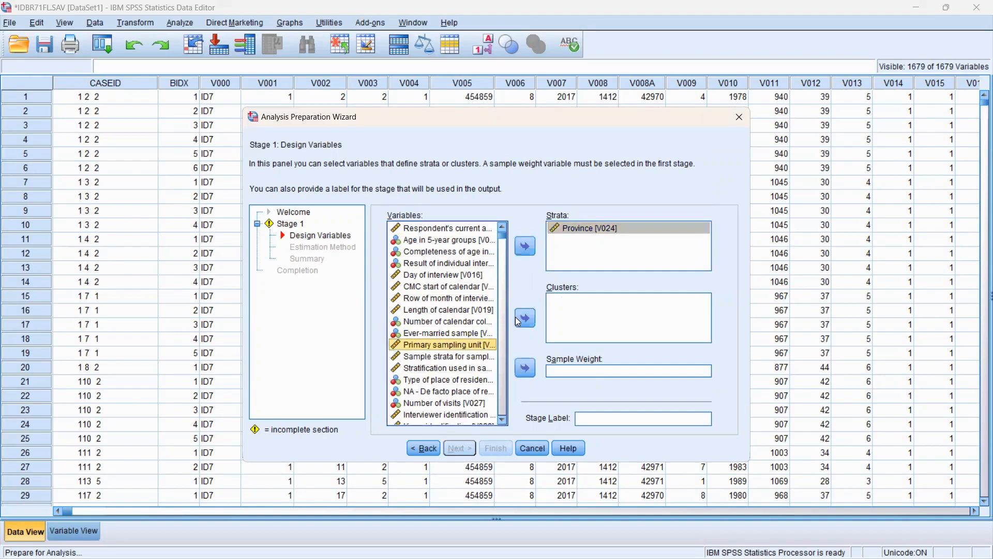
left_click(525, 318)
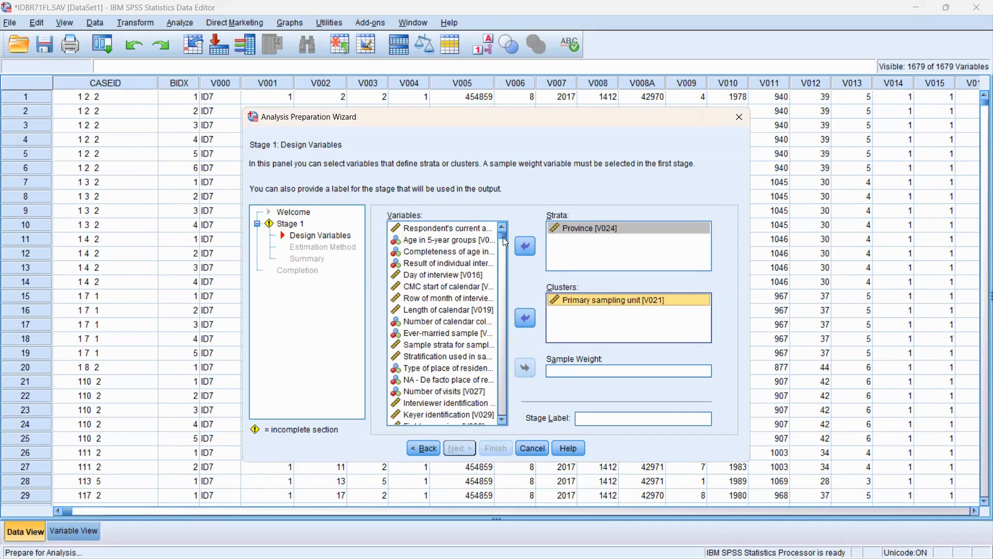
left_click_drag(503, 237, 502, 417)
left_click(444, 419)
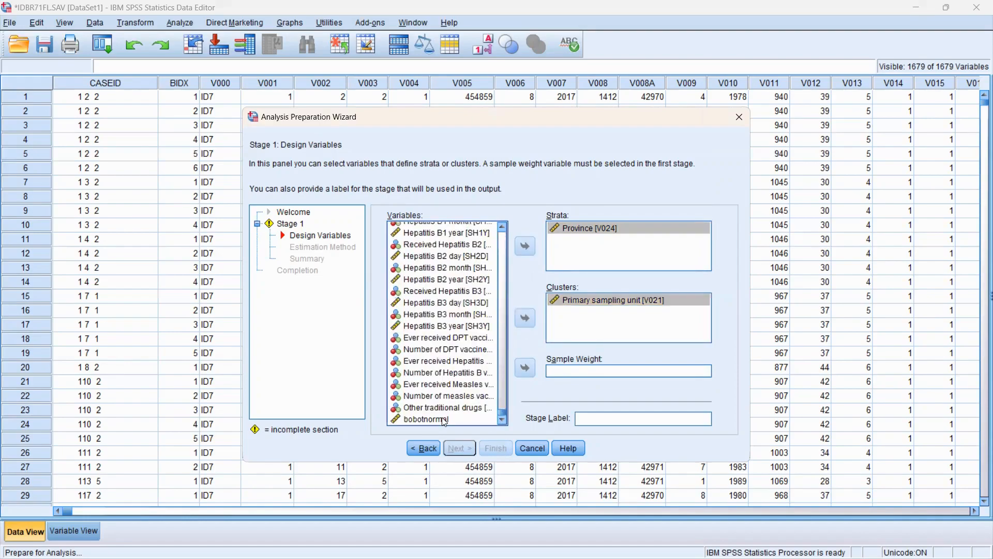
left_click(525, 368)
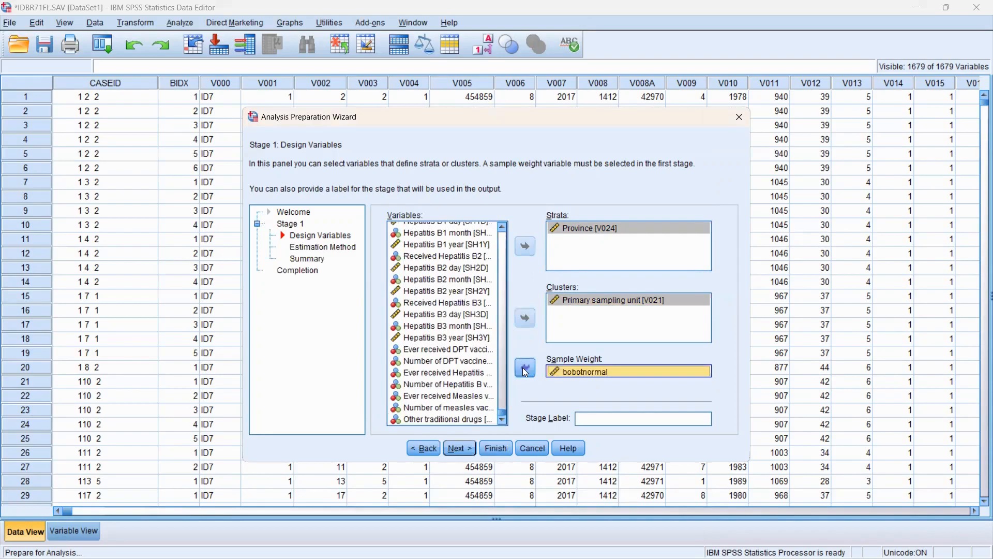
Step: Accept the WR (sampling with replacement) estimation method and finish the wizard, saving the specifications to the plan file
left_click(457, 448)
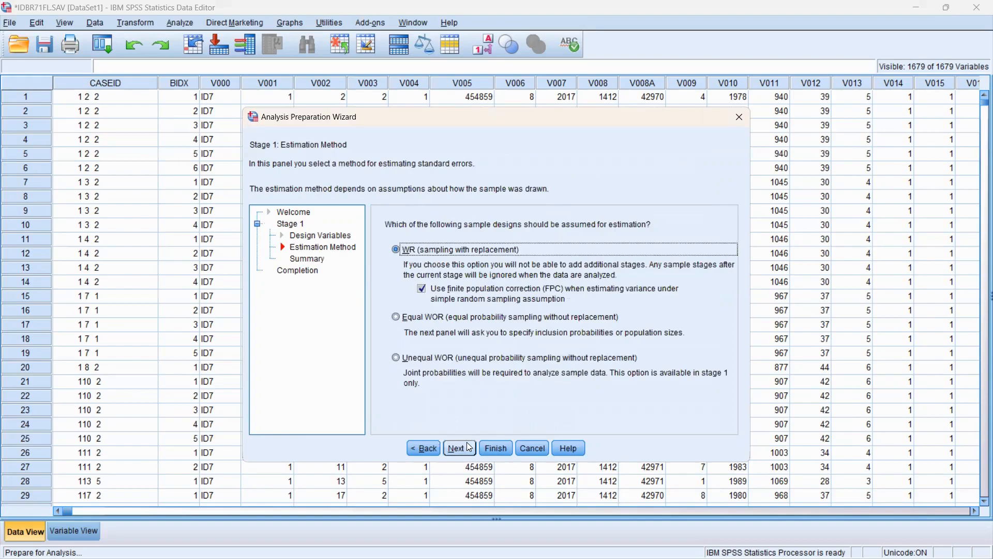
left_click(468, 447)
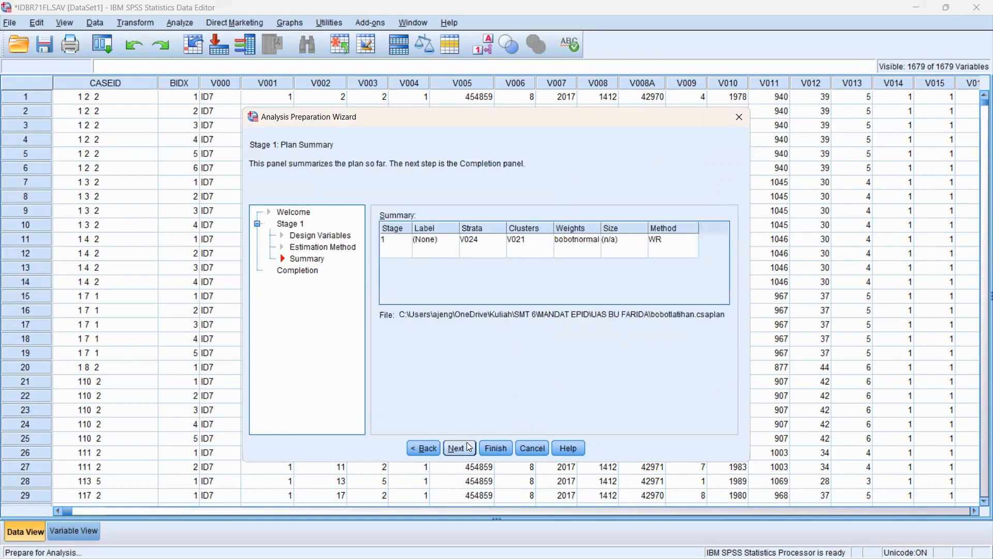
left_click(468, 447)
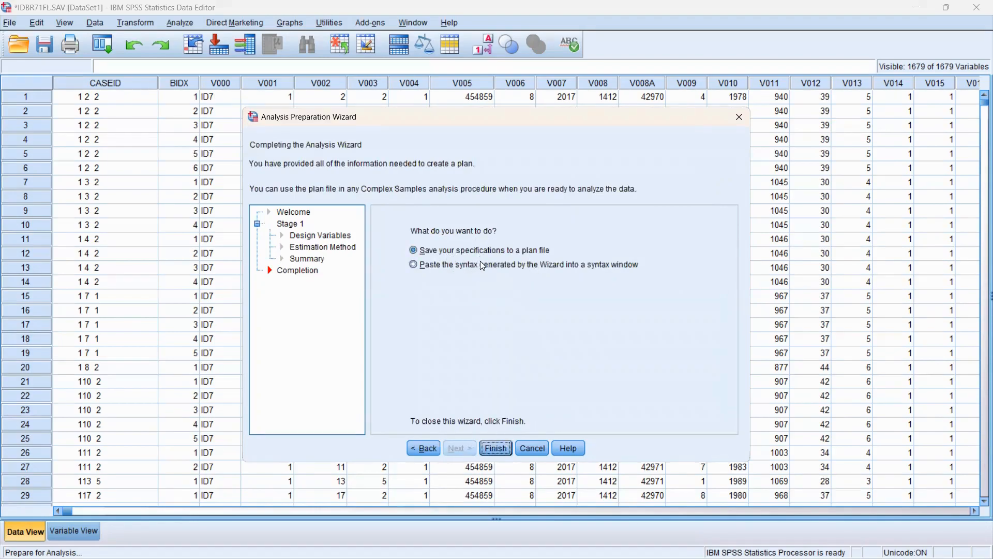
left_click(495, 450)
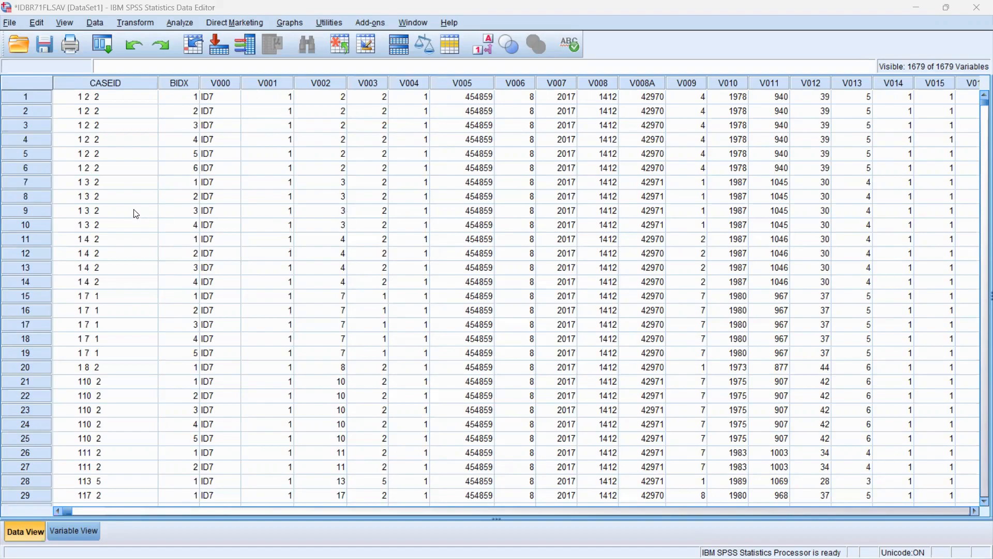
Step: Start a Complex Samples Frequencies analysis using the plan file bobotlatihan.csaplan with the default joint probabilities file
left_click(179, 23)
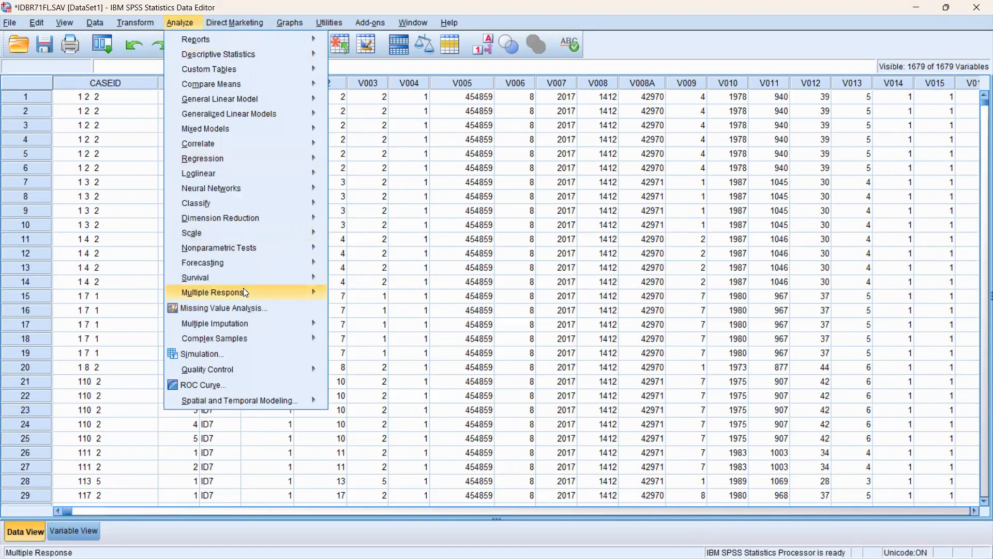
mouse_move(310, 335)
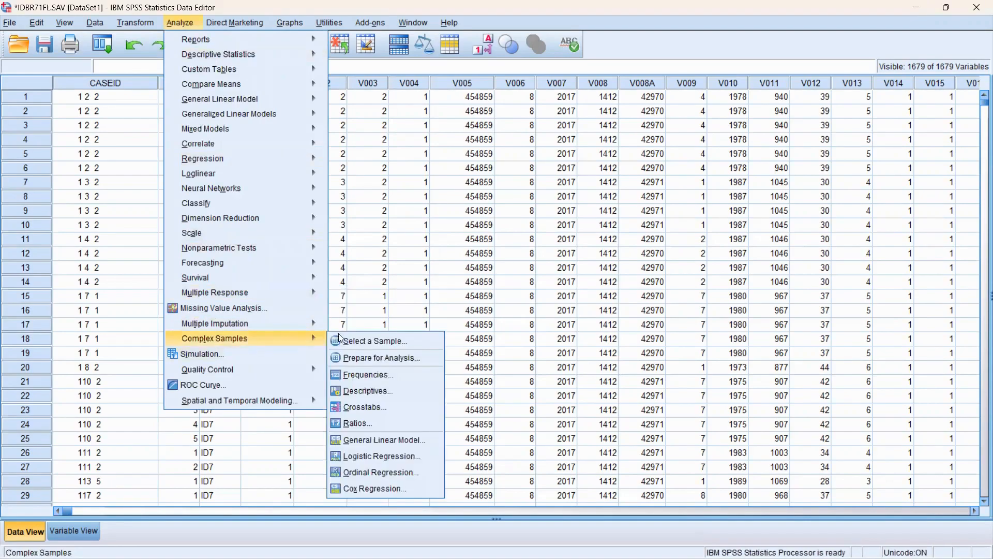
left_click(358, 374)
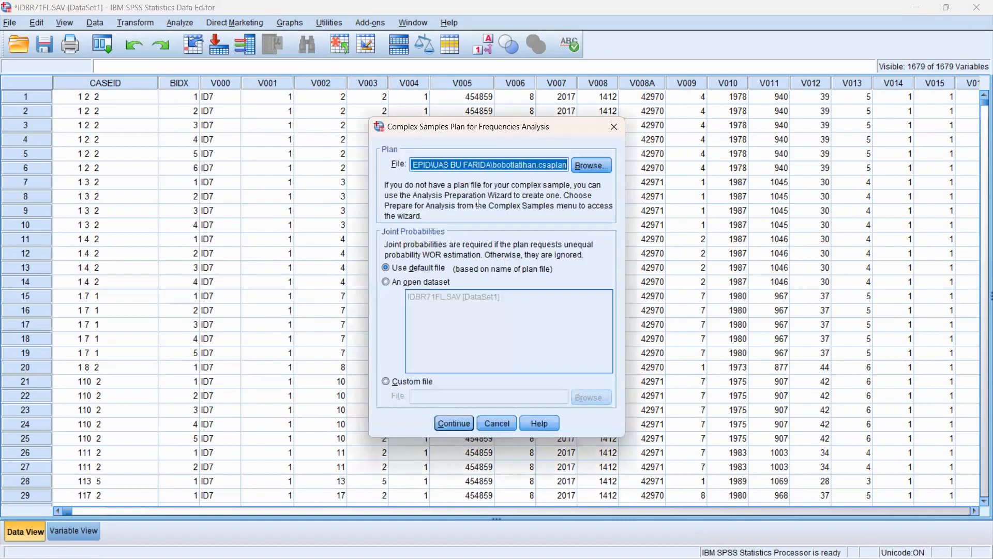
left_click(588, 165)
left_click(591, 165)
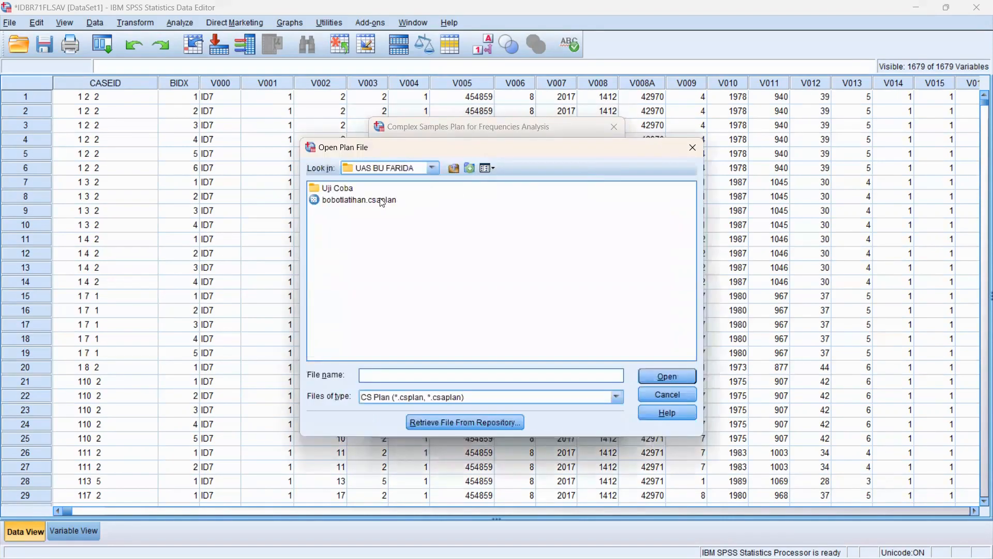
left_click(382, 201)
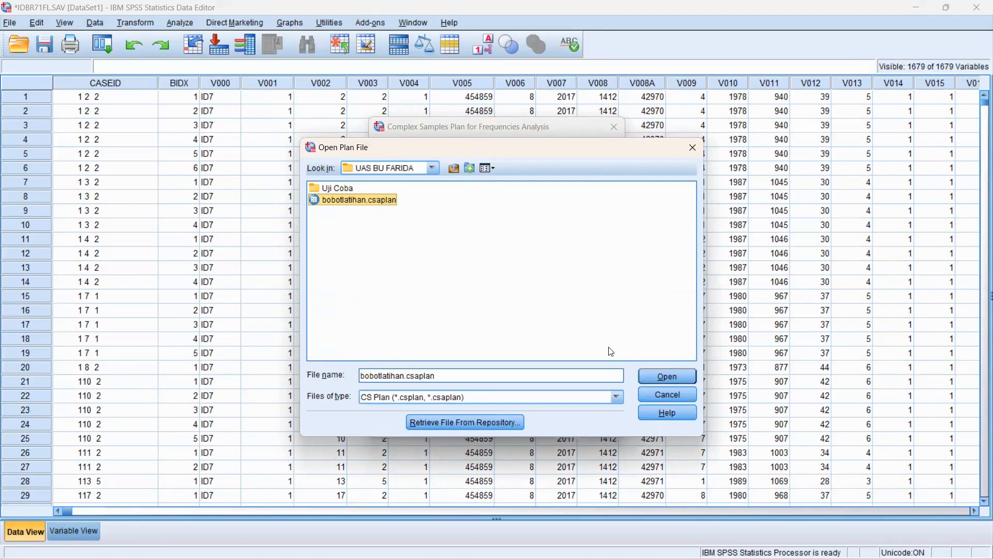
left_click(683, 377)
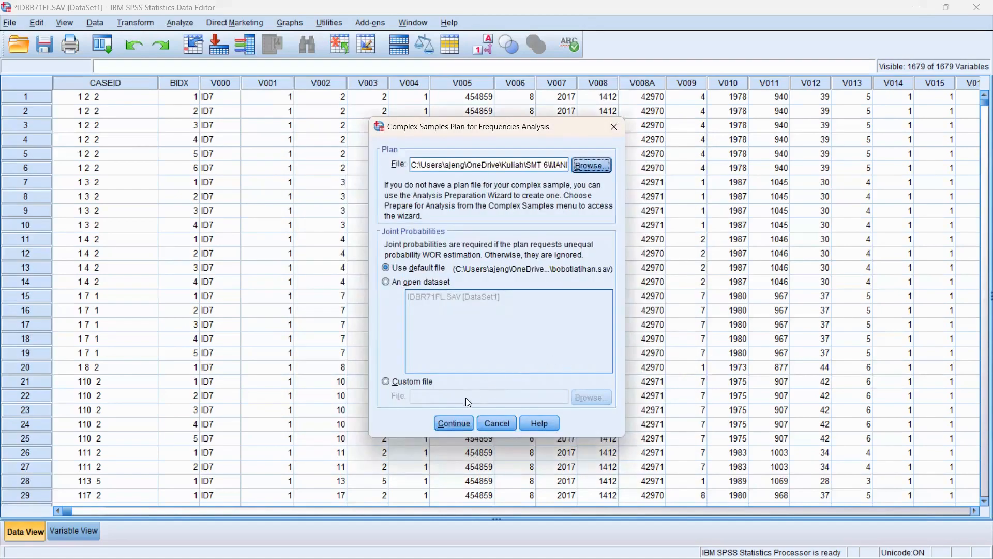
left_click(454, 424)
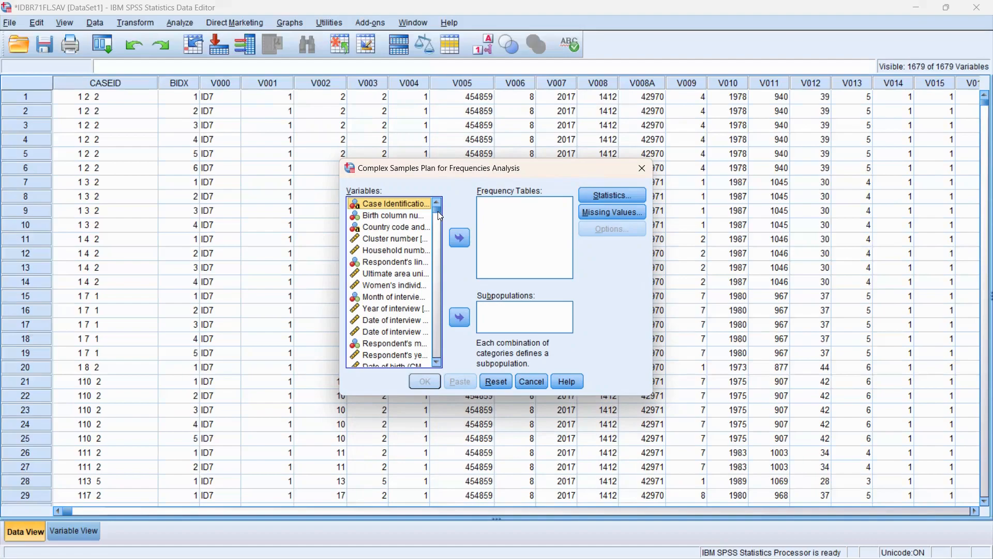
Step: Add the Smokes cigarettes variable [V463A] to the frequency tables of the complex samples frequencies analysis
left_click_drag(438, 211, 438, 239)
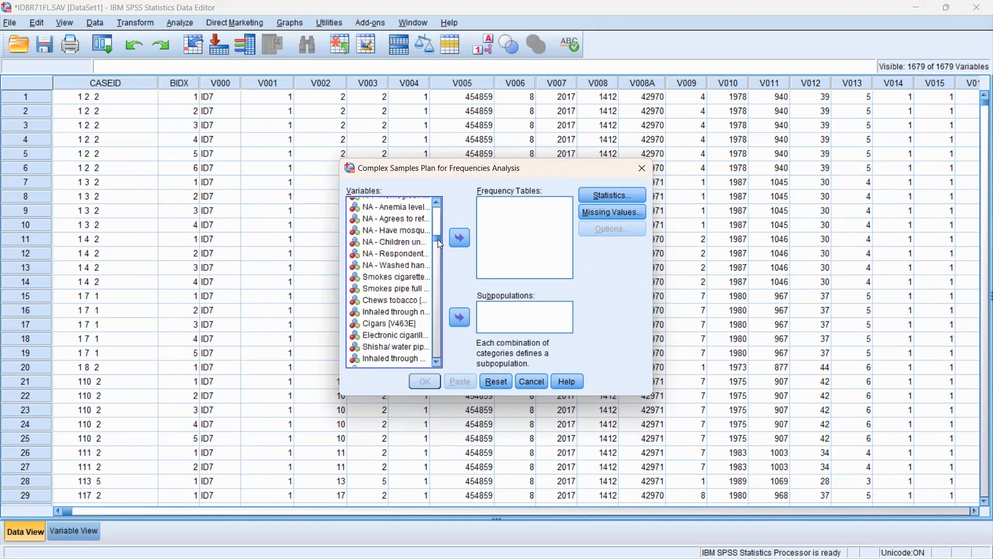
left_click(398, 277)
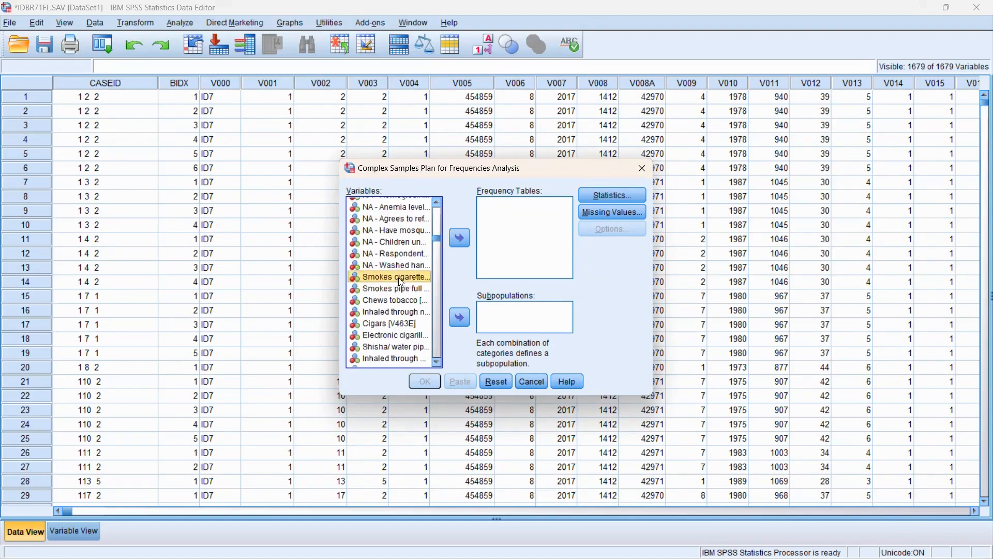
left_click(462, 239)
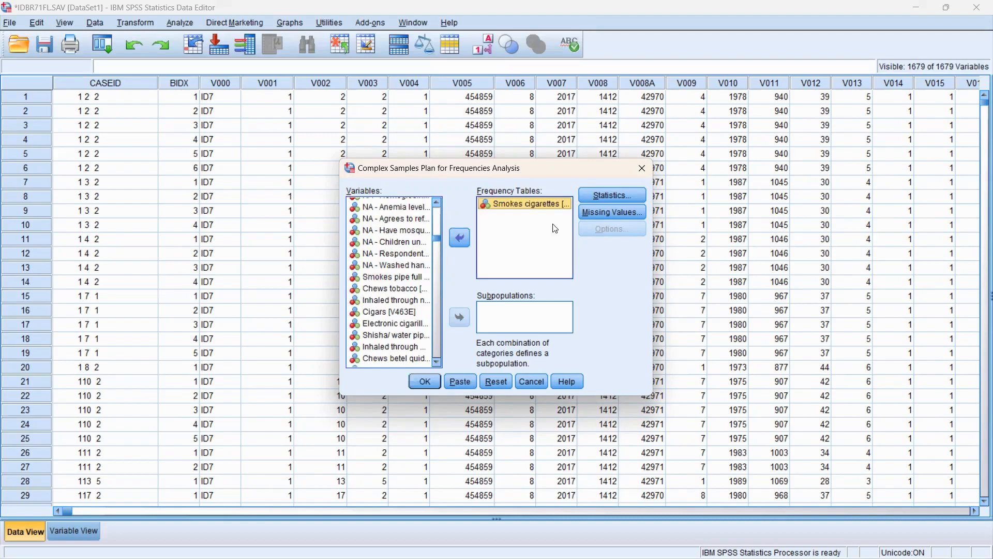
Step: Include table percent and the 95% confidence interval in the statistics, and run the frequencies analysis
left_click(601, 195)
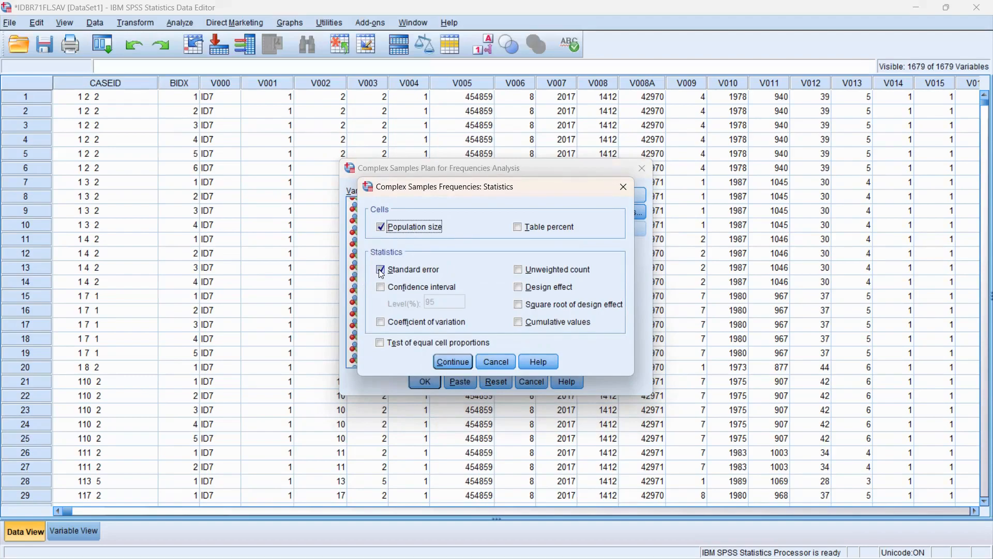
left_click(380, 287)
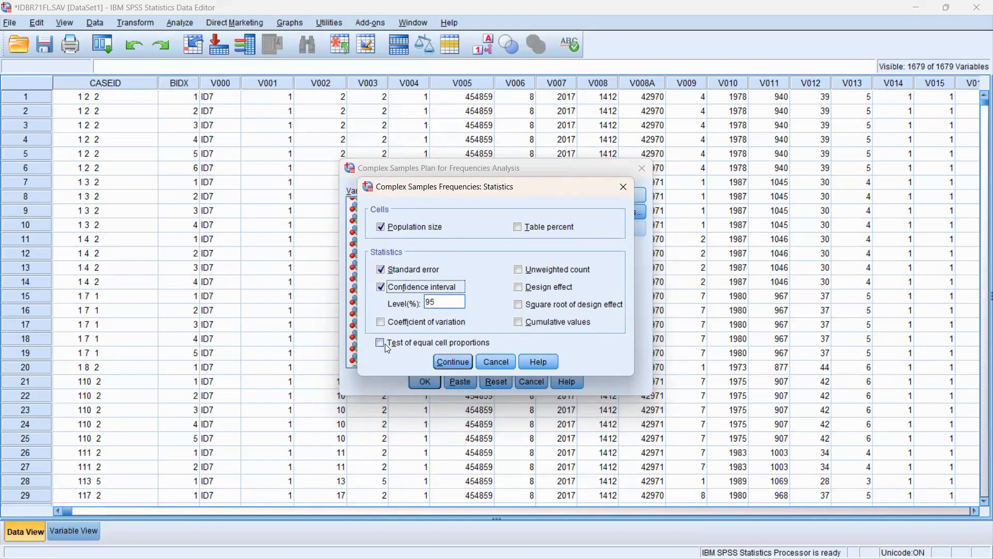
left_click(518, 228)
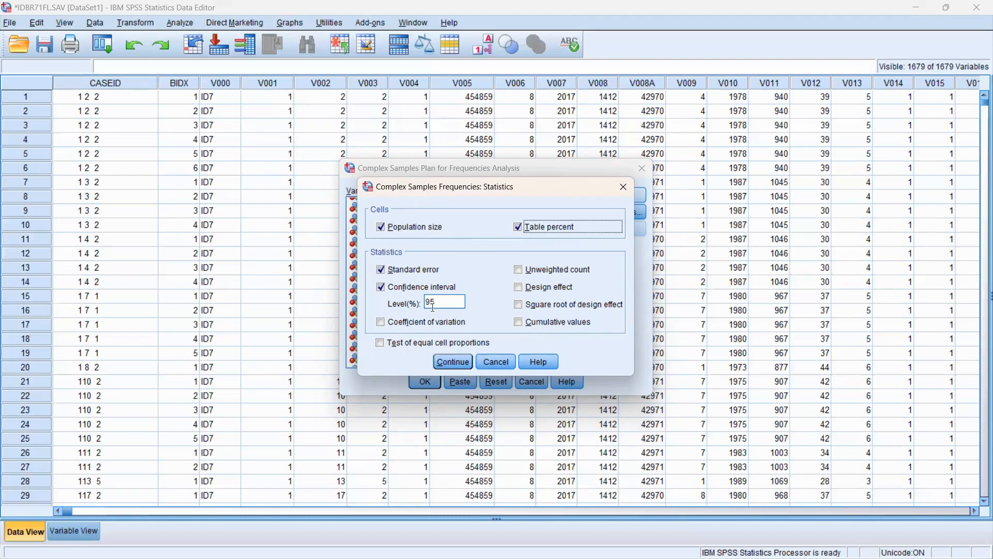
left_click(448, 363)
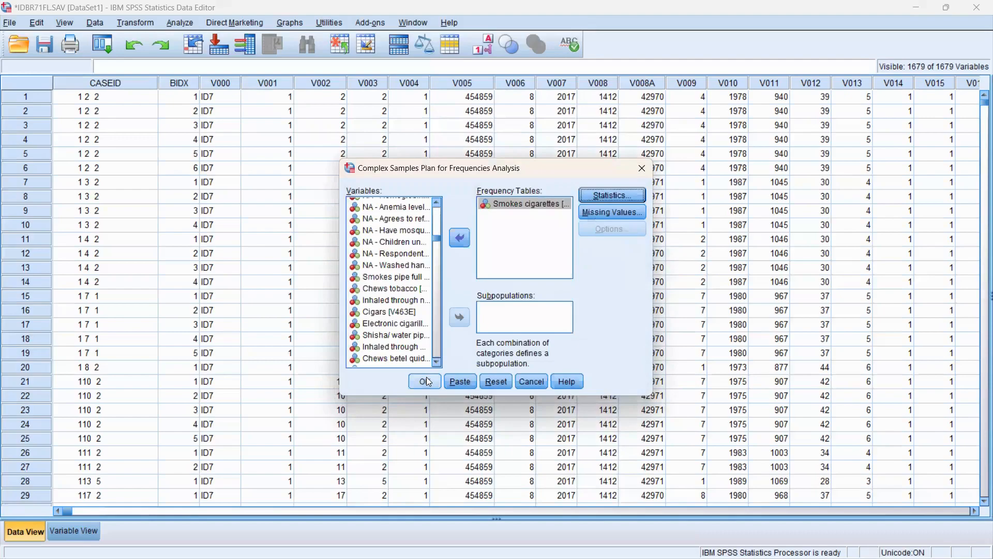
left_click(428, 381)
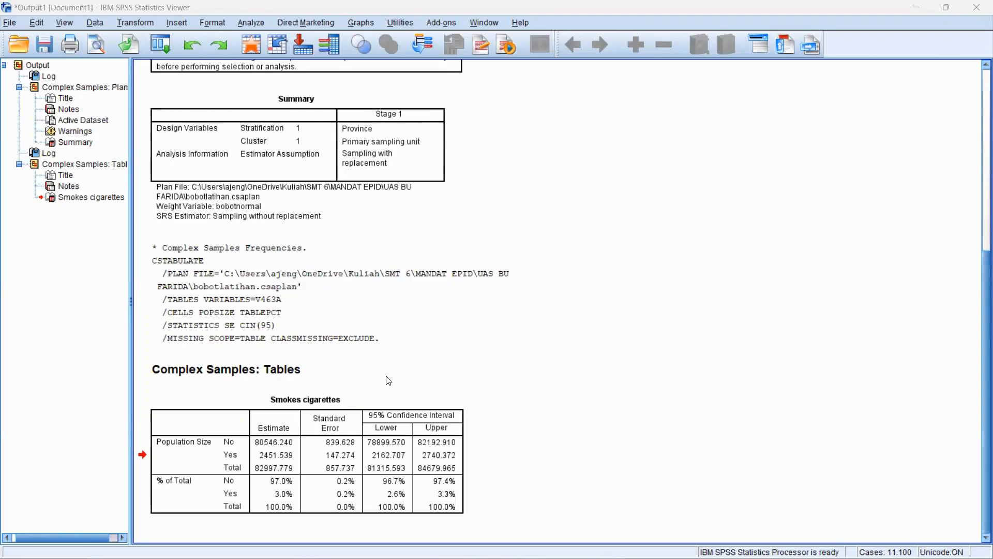
left_click(258, 399)
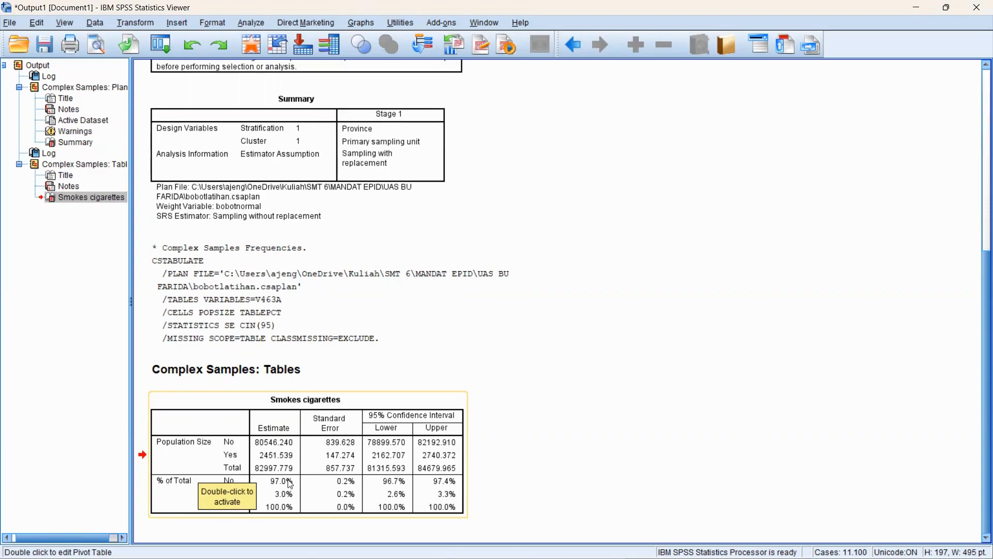
left_click(373, 407)
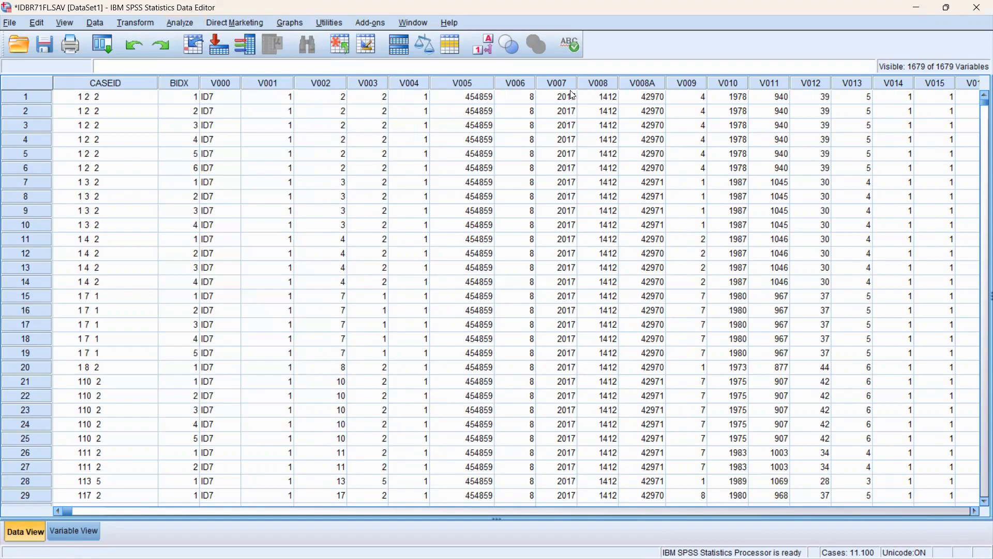
Step: Start a Complex Samples Descriptives analysis with the plan file bobotlatihan.csaplan and add Respondent's current age [V012] as the measure
left_click(173, 23)
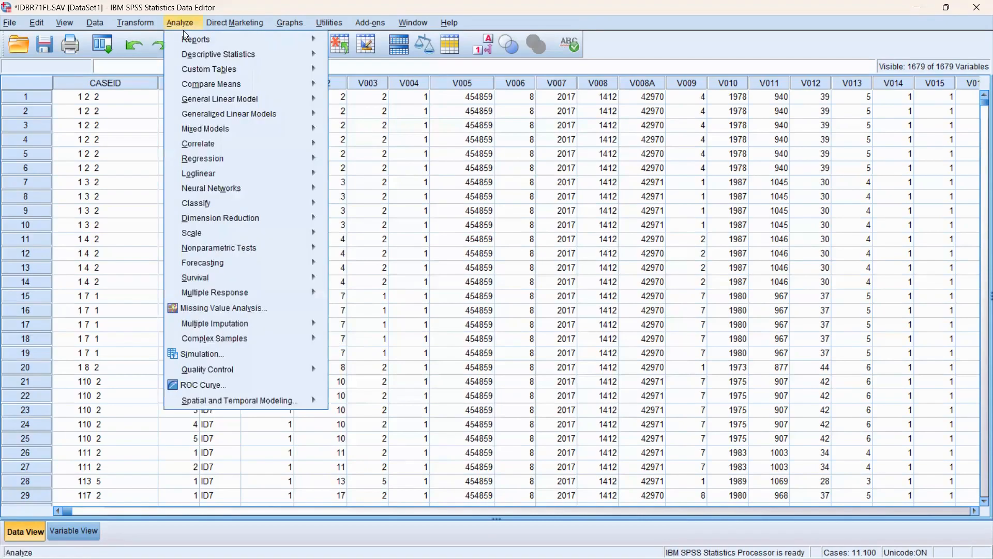
mouse_move(307, 337)
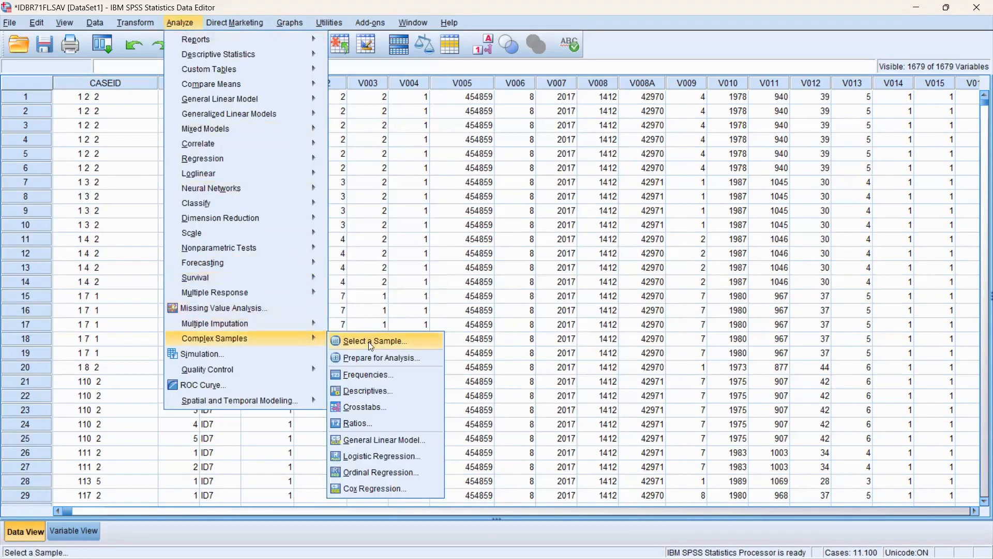
left_click(373, 391)
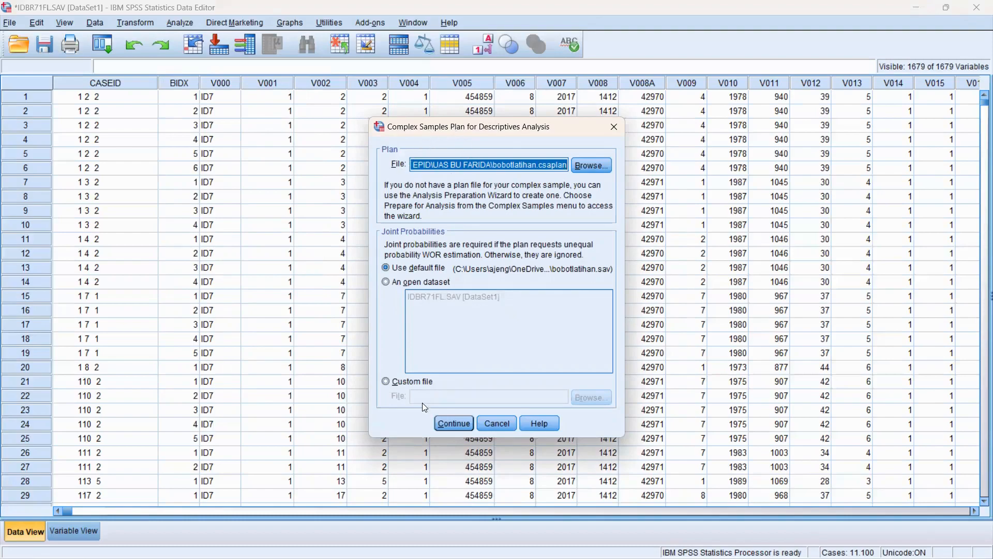
left_click(442, 422)
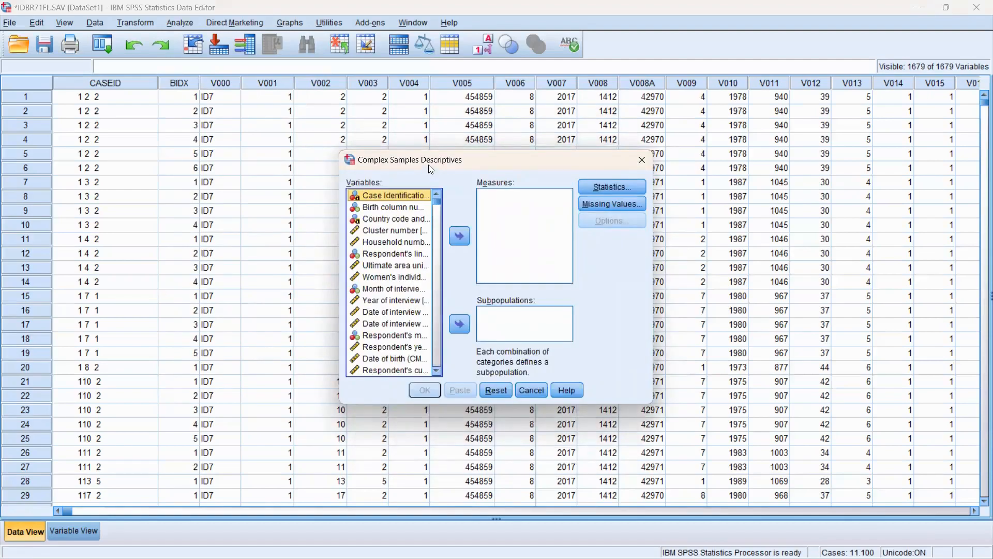
left_click(384, 370)
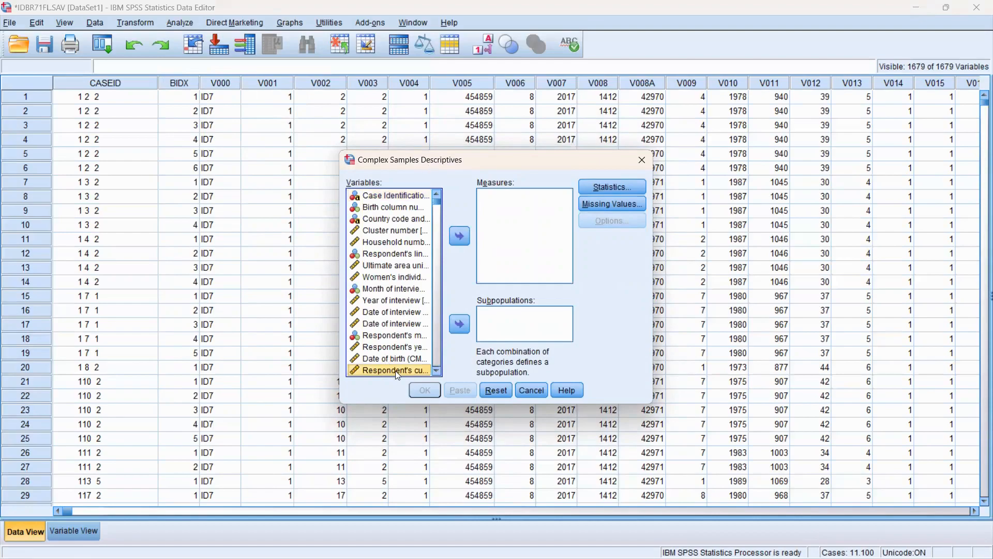
left_click(461, 237)
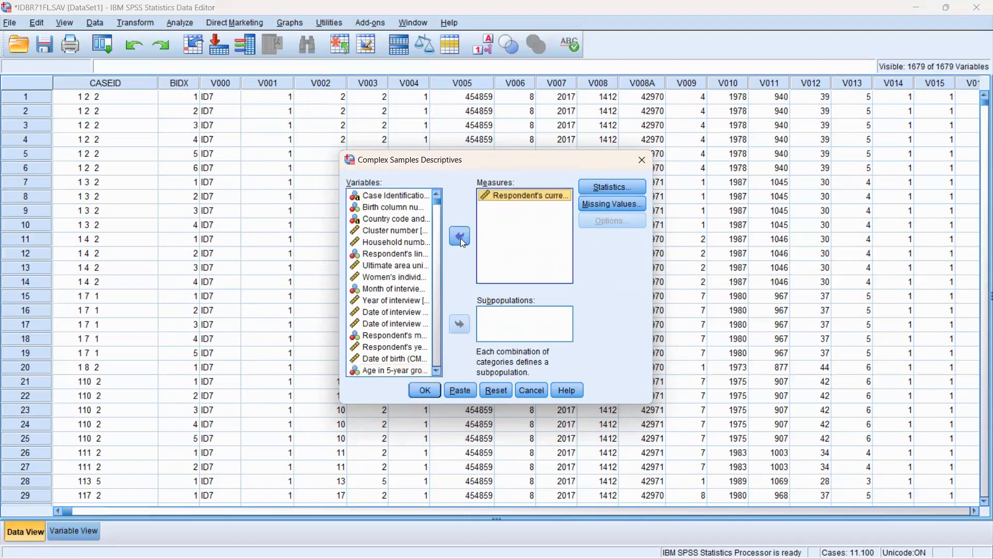
Step: Include the sum and the 95% confidence interval in the statistics, and run the descriptives analysis
left_click(598, 189)
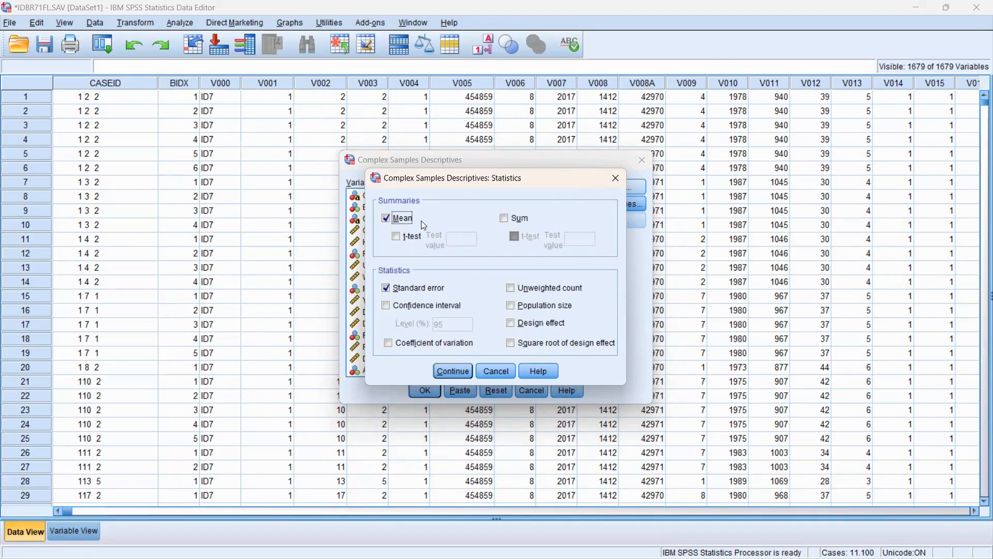
left_click(386, 306)
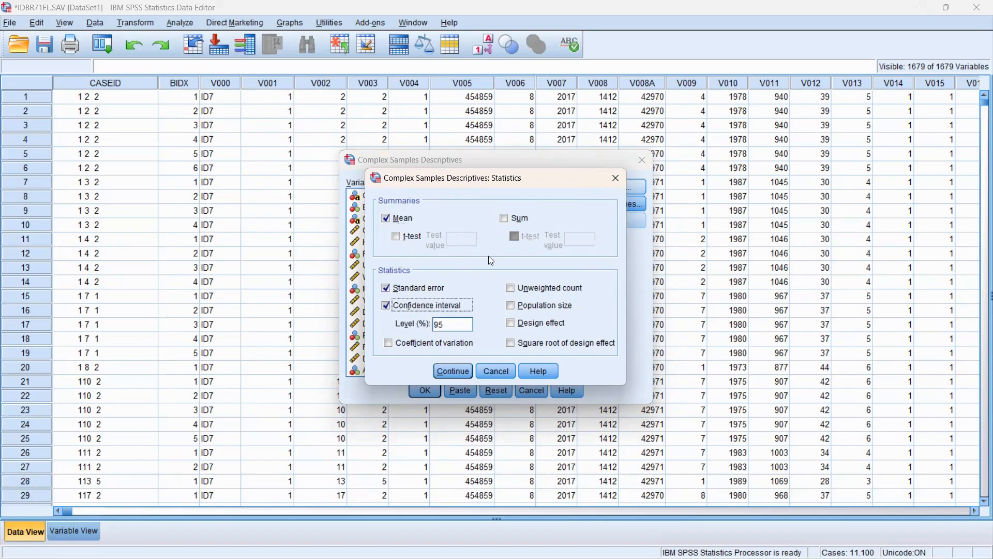
left_click(509, 222)
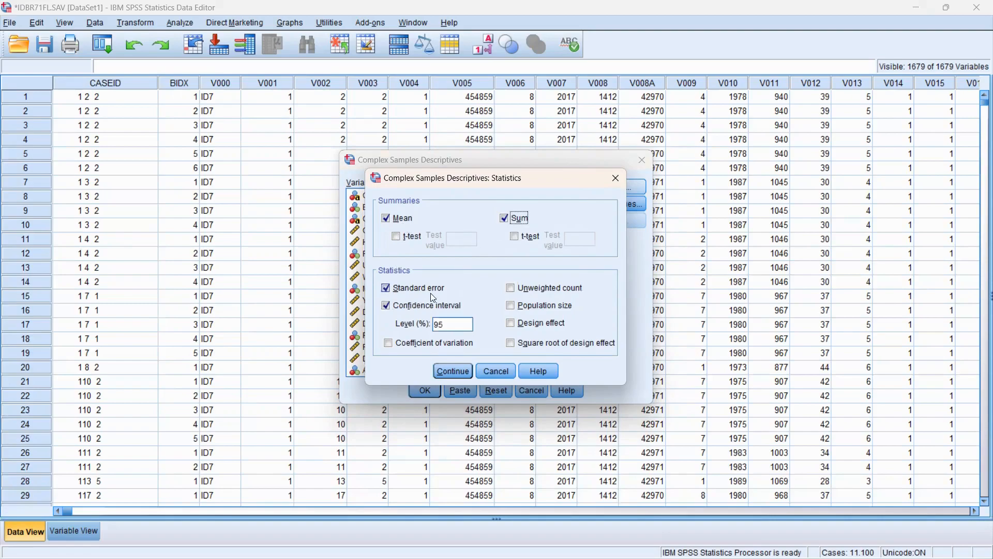
left_click(447, 371)
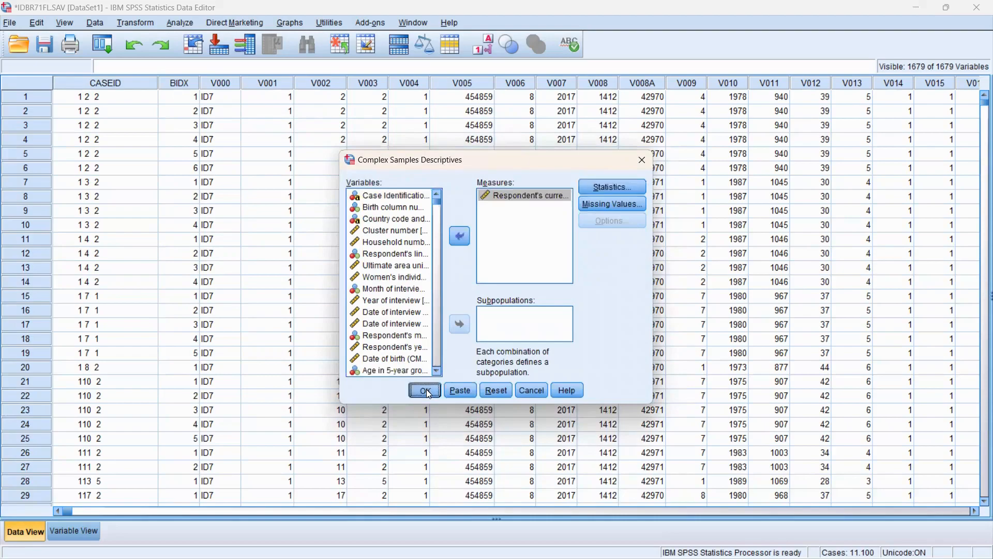
left_click(426, 390)
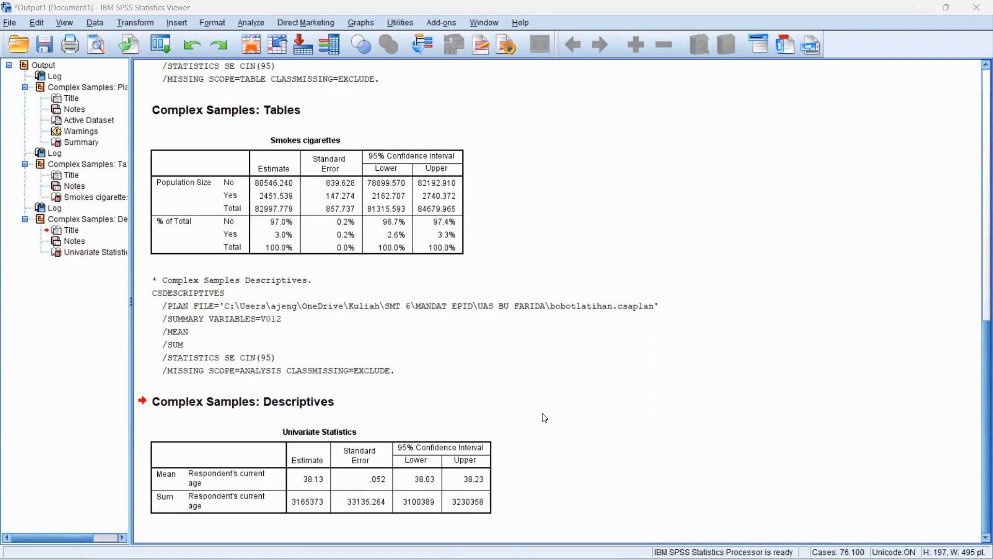
left_click(393, 429)
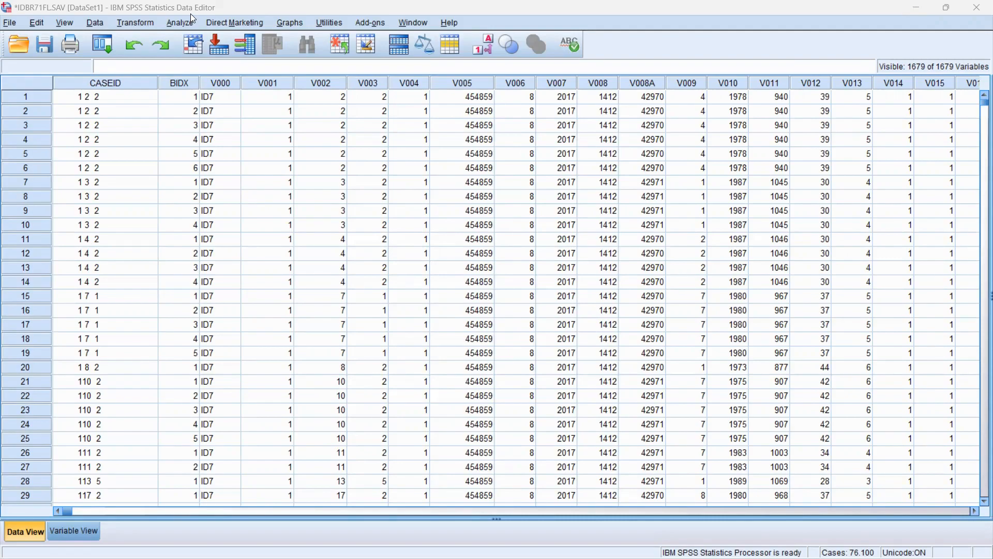
Step: Start a Complex Samples Crosstabs analysis using the plan file bobotlatihan.csaplan with the default joint probabilities file
left_click(180, 23)
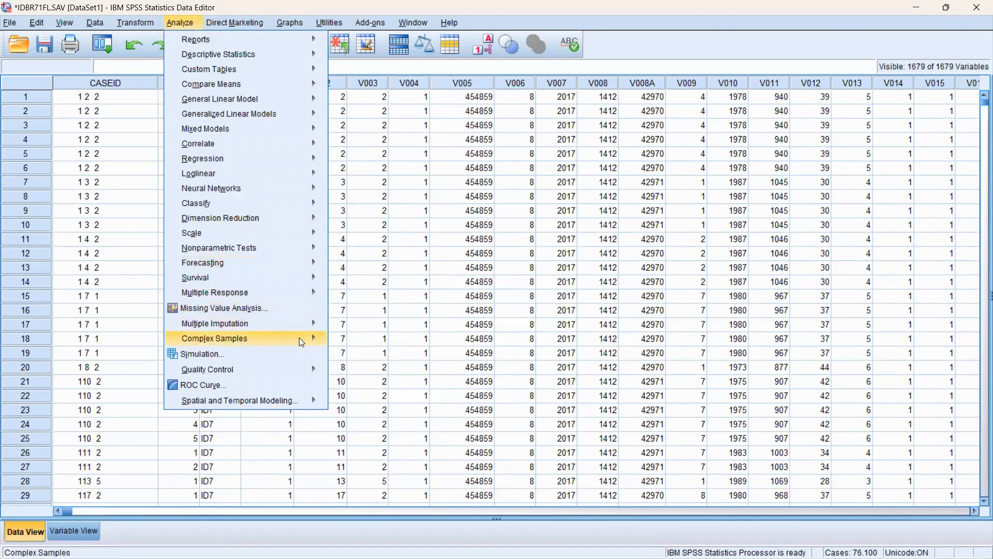
mouse_move(299, 337)
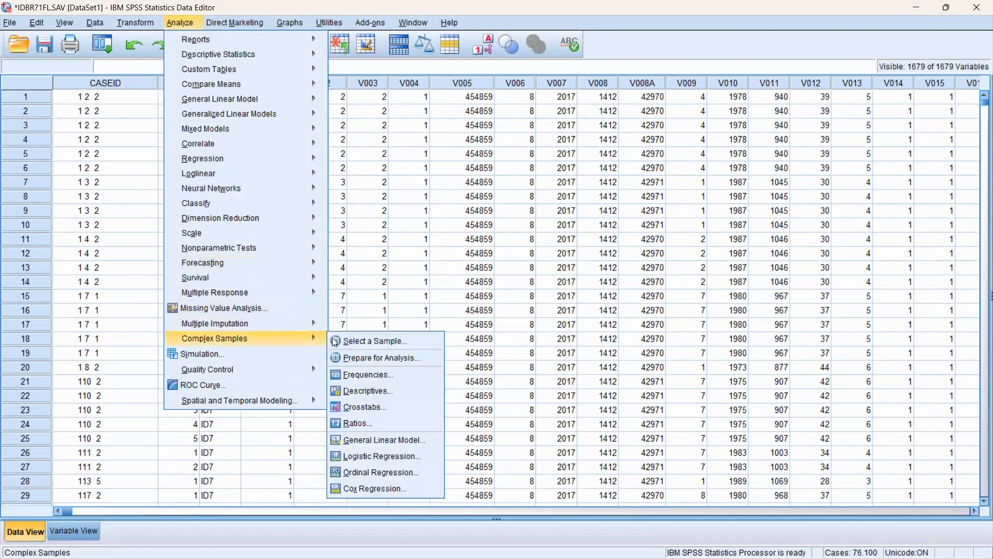
left_click(361, 408)
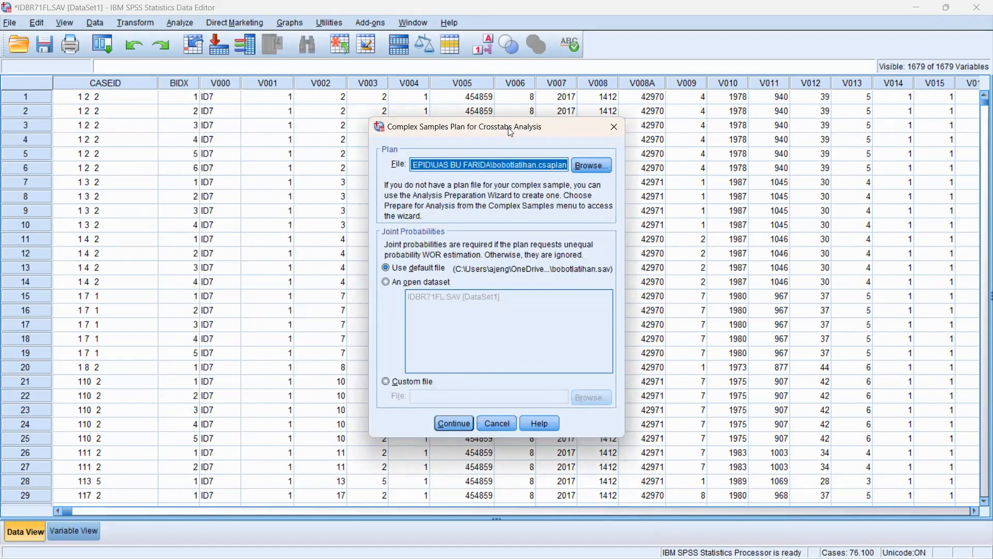
left_click(453, 423)
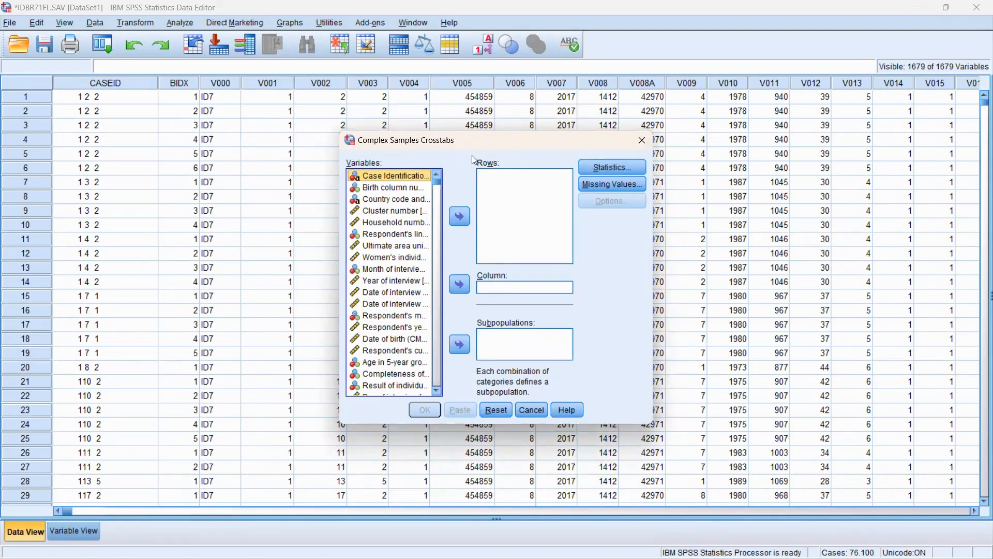
Step: Assign Age in 5-year groups as the crosstab's row variable and Smokes cigarettes as its column variable
left_click(405, 363)
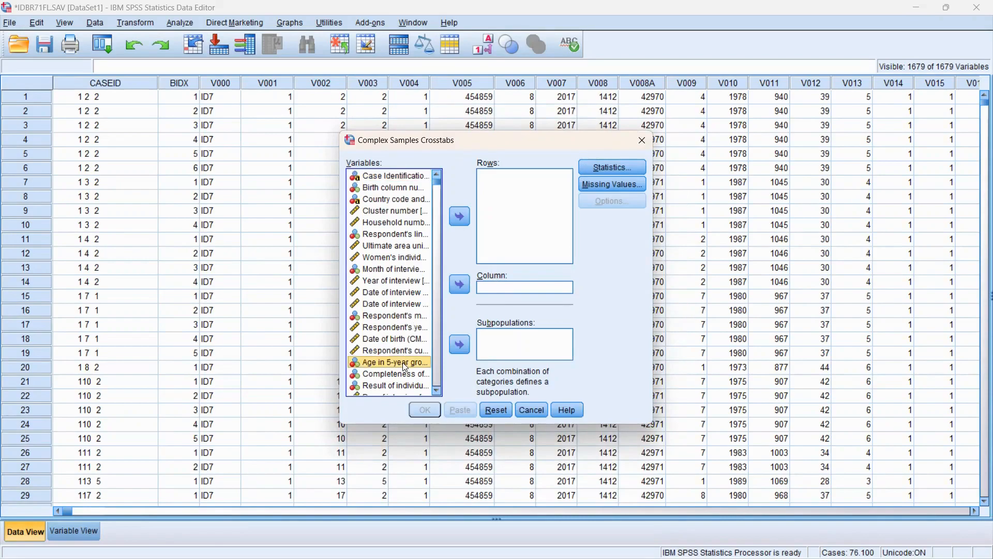
left_click(459, 216)
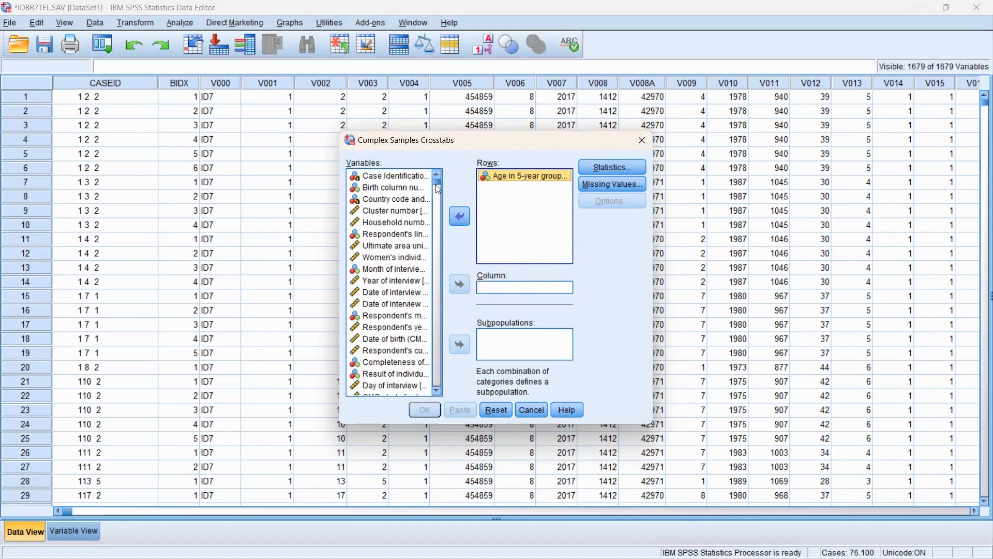
left_click_drag(435, 184, 439, 225)
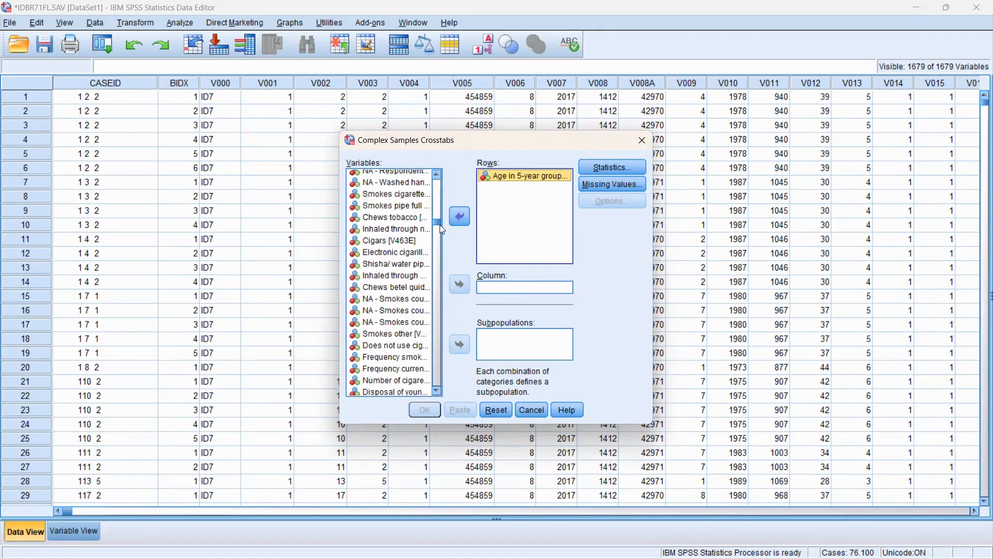
left_click(414, 199)
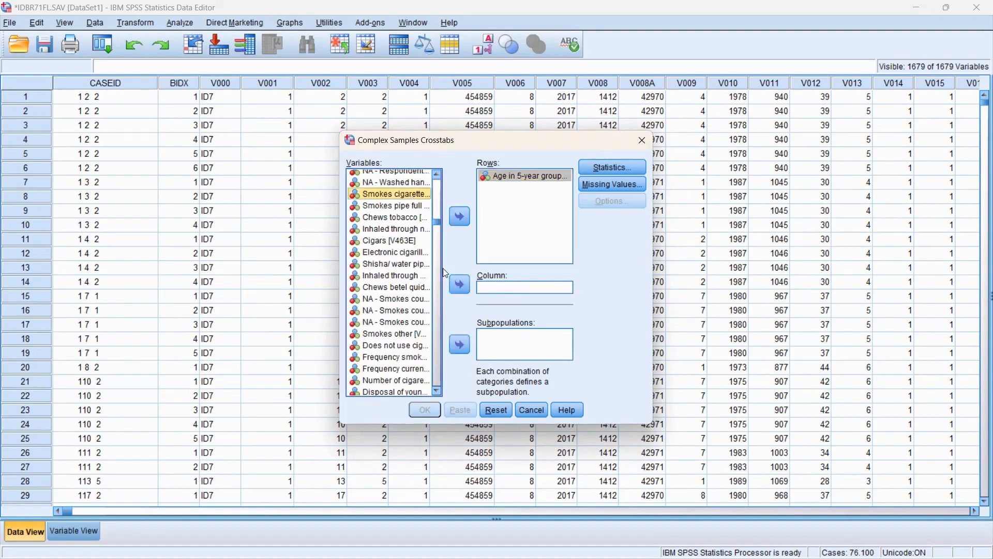
left_click(464, 288)
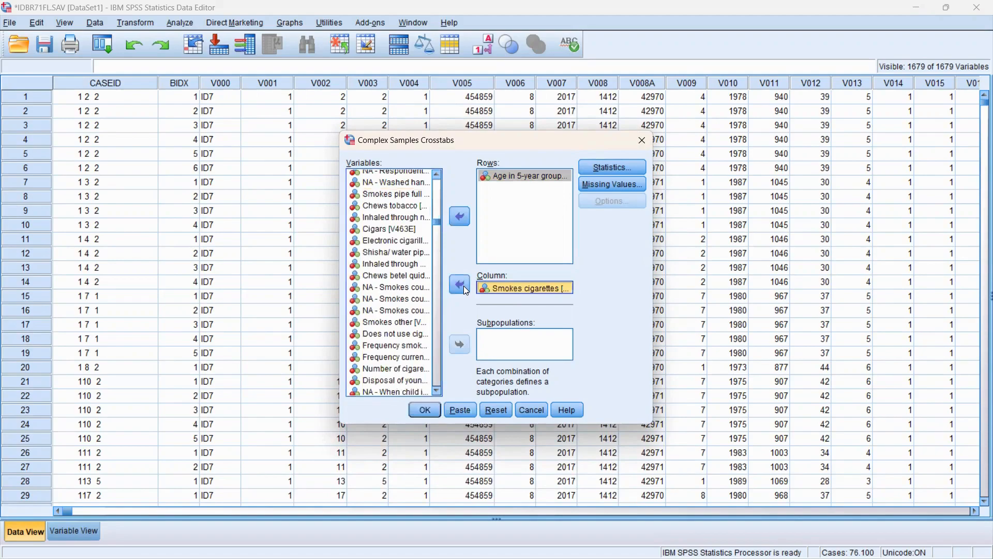
Step: Include row percent, the 95% confidence interval and the test of independence of rows and columns in the crosstab statistics
left_click(597, 168)
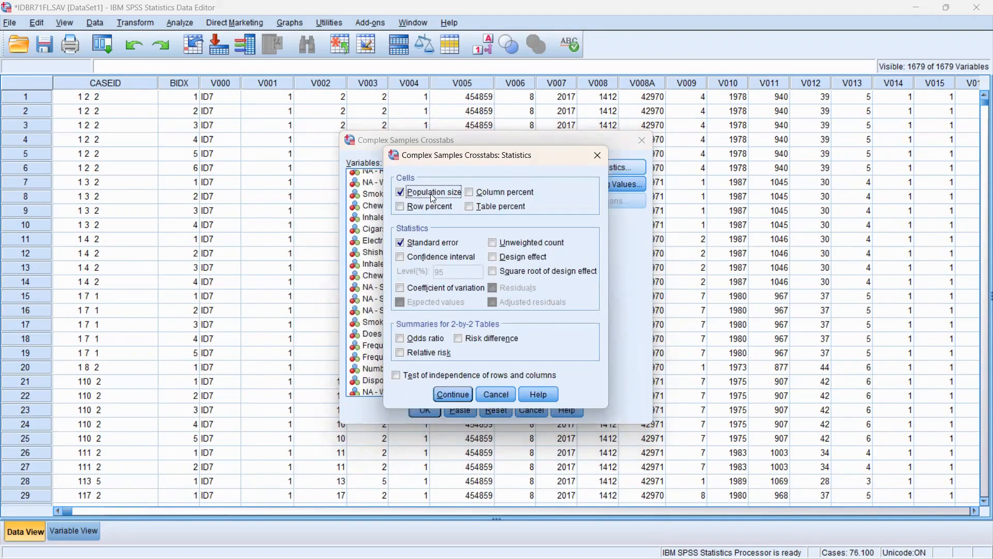
left_click(401, 207)
left_click(401, 258)
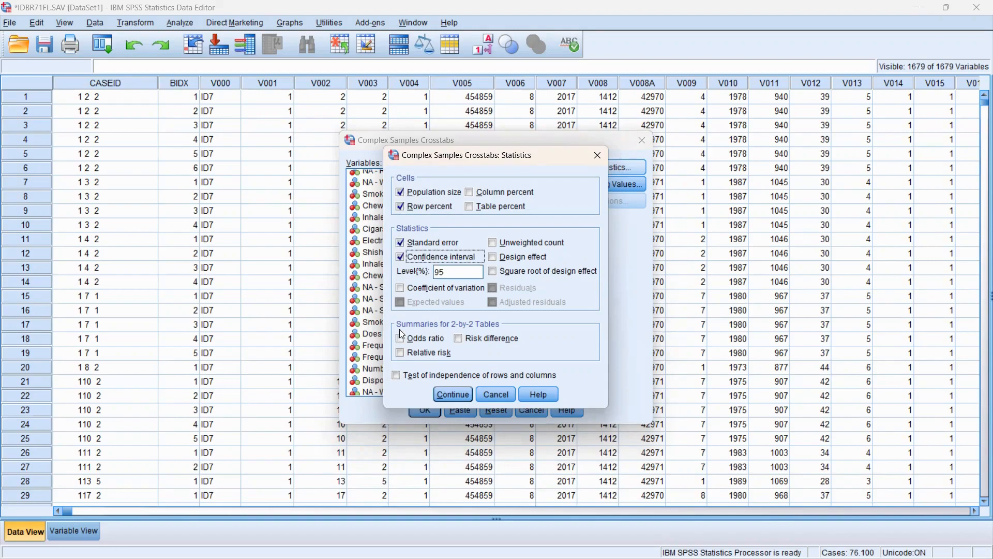
left_click(396, 376)
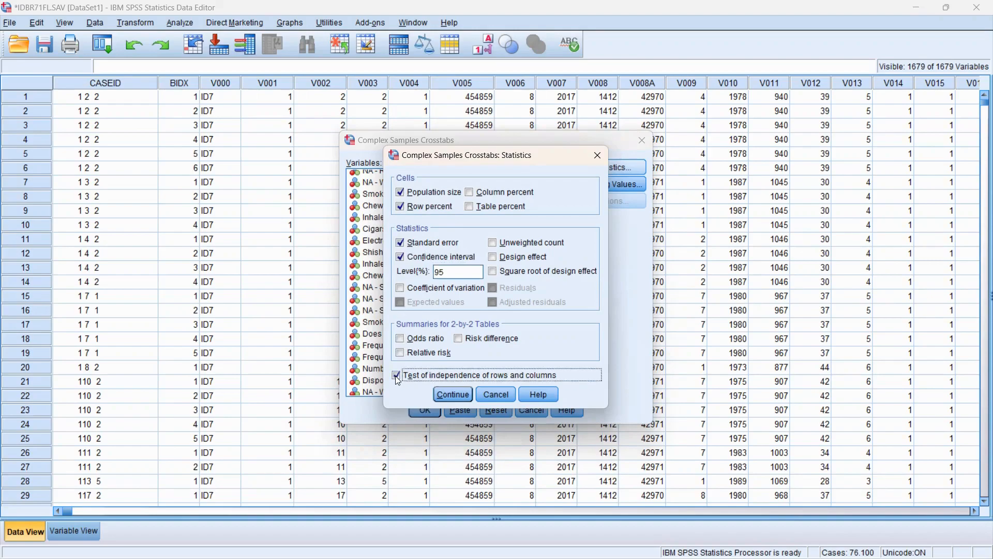
left_click(449, 396)
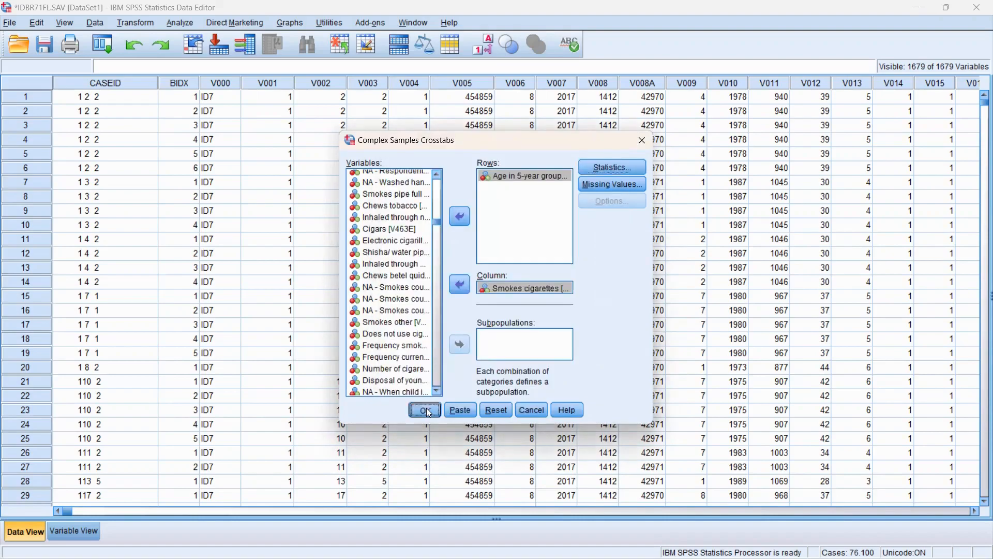
Step: Run the crosstabs analysis and review the Age in 5-year groups by Smokes cigarettes table and its tests of independence
left_click(425, 409)
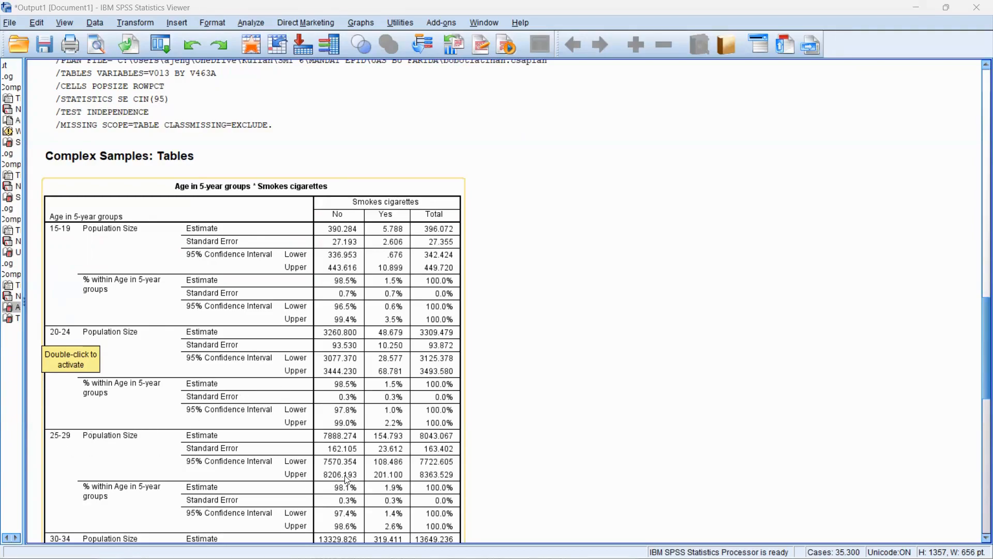
scroll(349, 482, "down", 3)
scroll(345, 391, "down", 3)
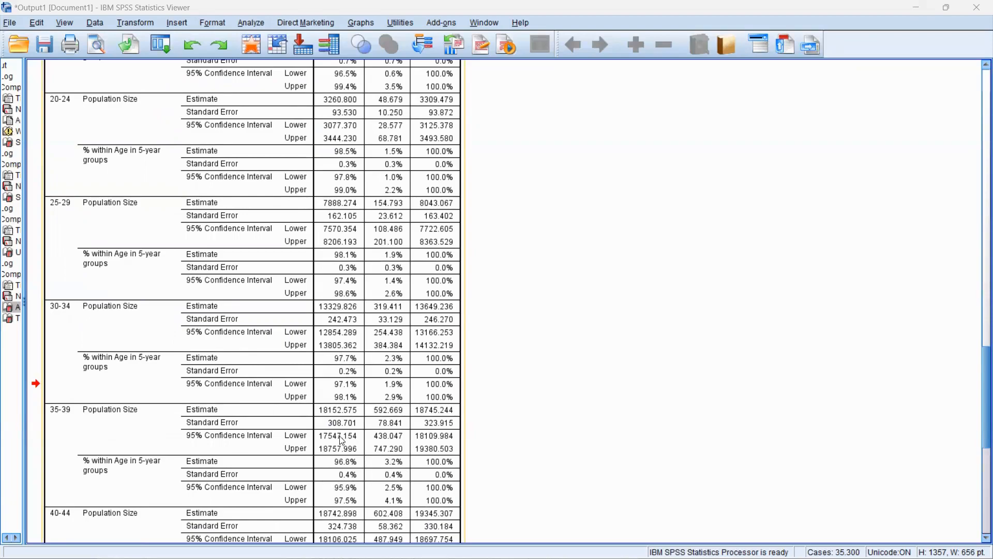
scroll(368, 454, "down", 3)
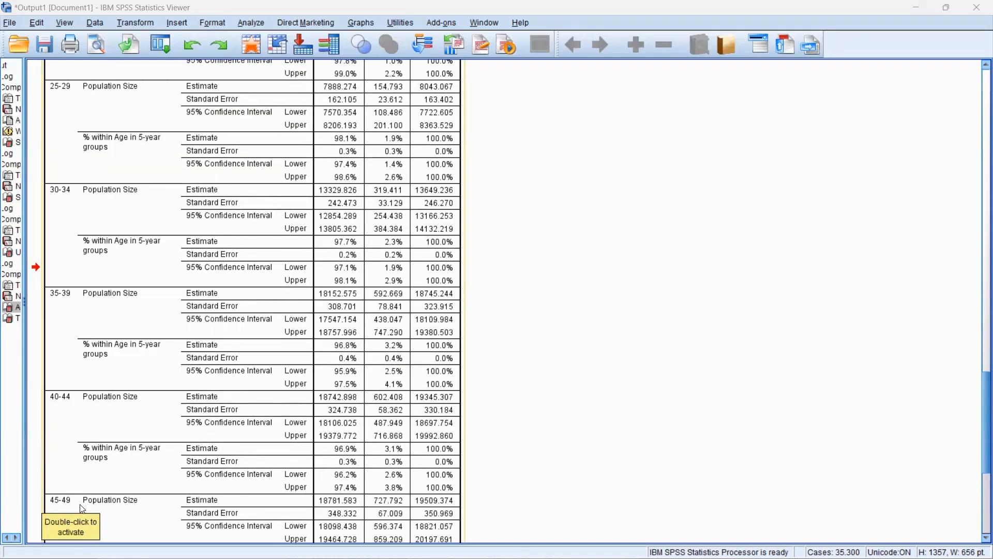
scroll(284, 433, "down", 5)
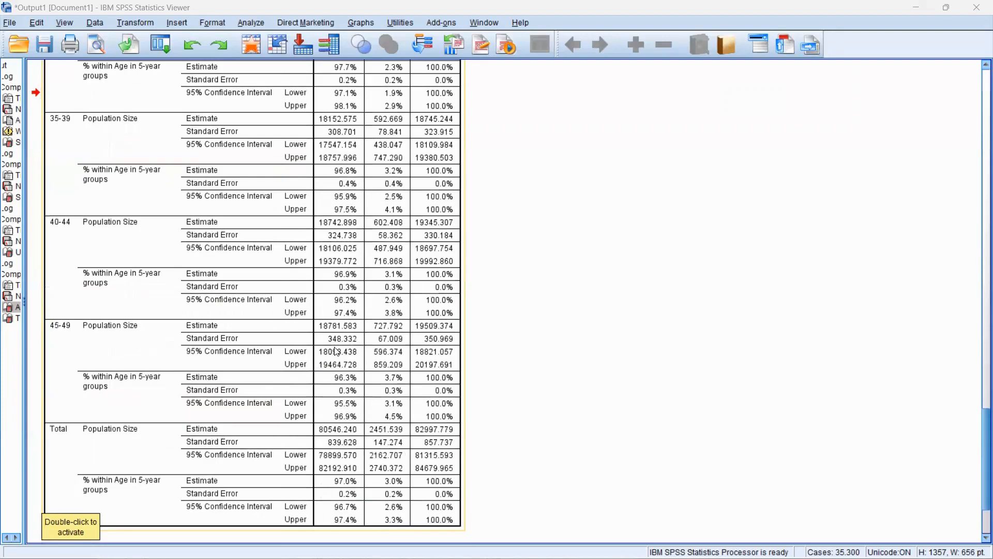
scroll(339, 392, "up", 5)
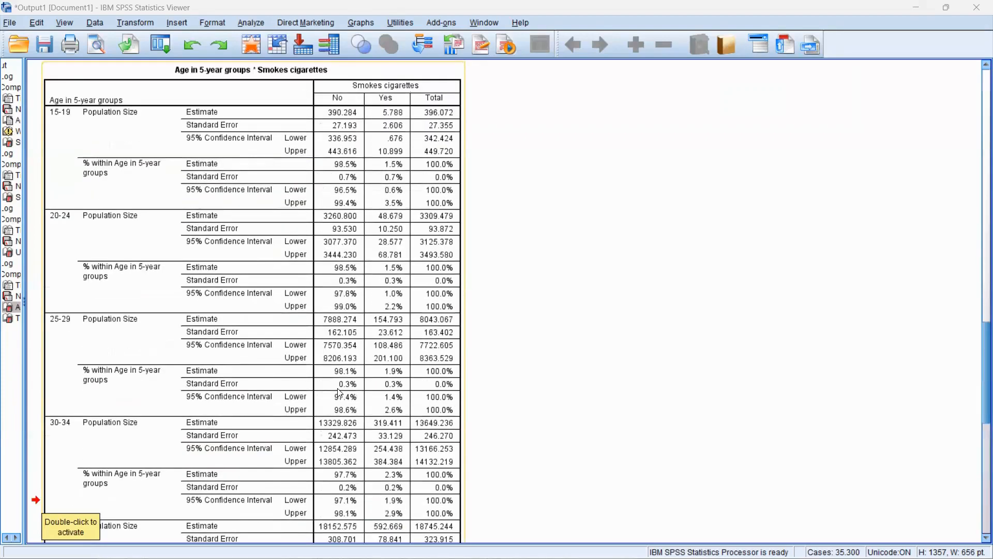
scroll(338, 391, "up", 4)
scroll(339, 392, "down", 3)
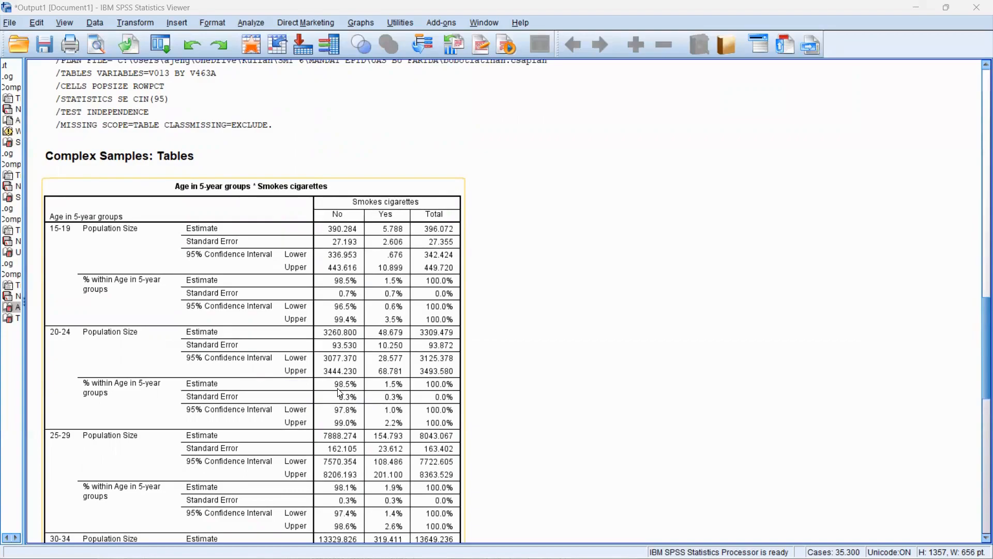
scroll(339, 391, "down", 9)
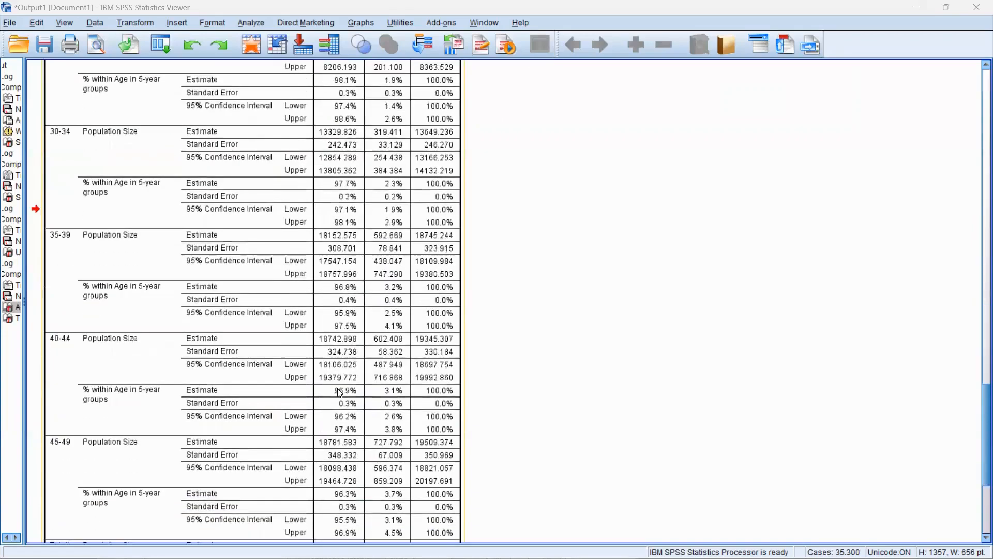
scroll(339, 391, "down", 2)
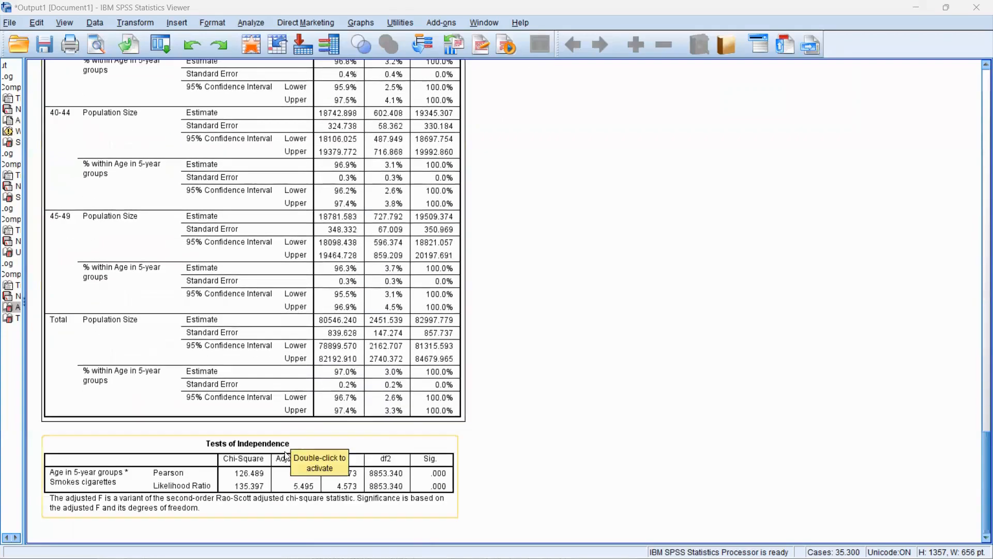
left_click(339, 445)
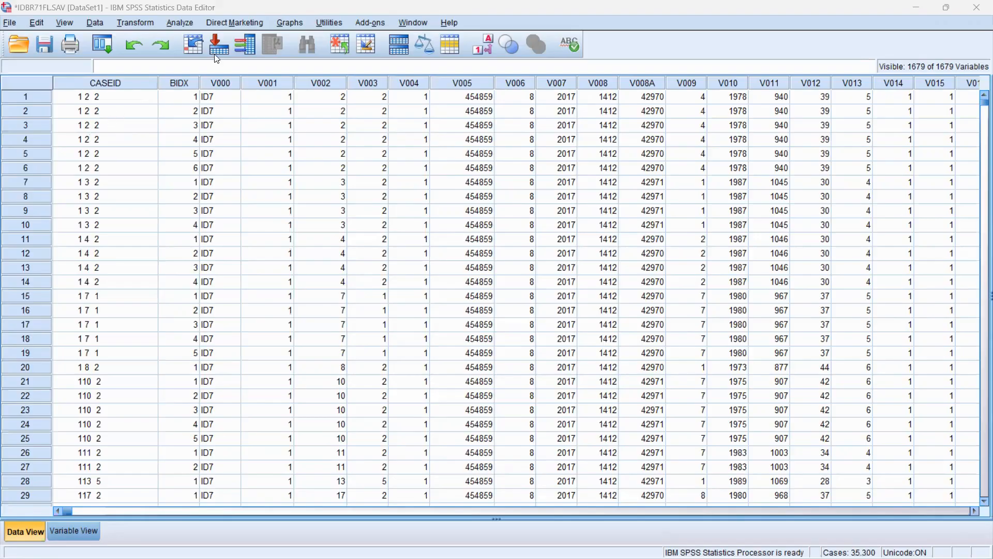
Step: Start a Complex Samples General Linear Model analysis using the plan file bobotlatihan.csaplan with the default joint probabilities file
left_click(181, 23)
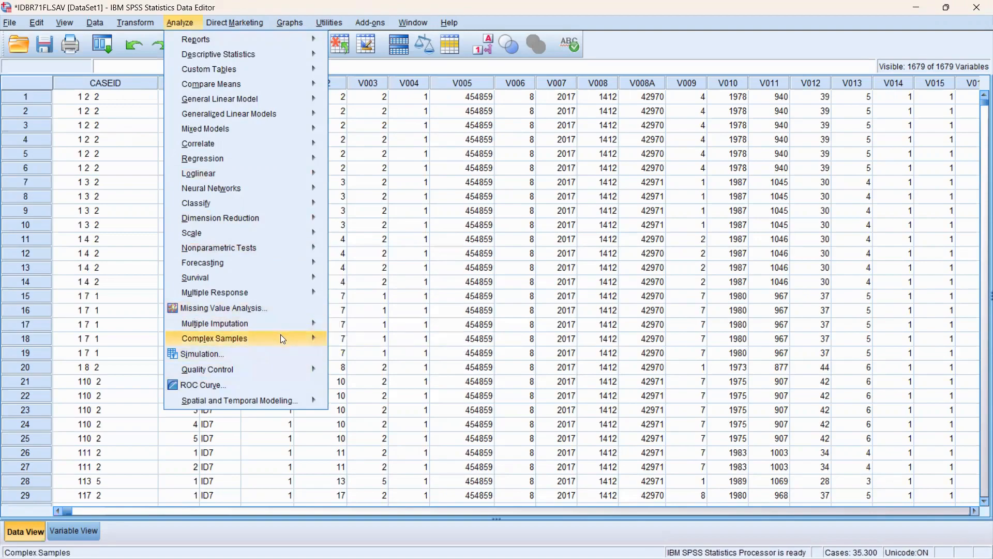
mouse_move(280, 336)
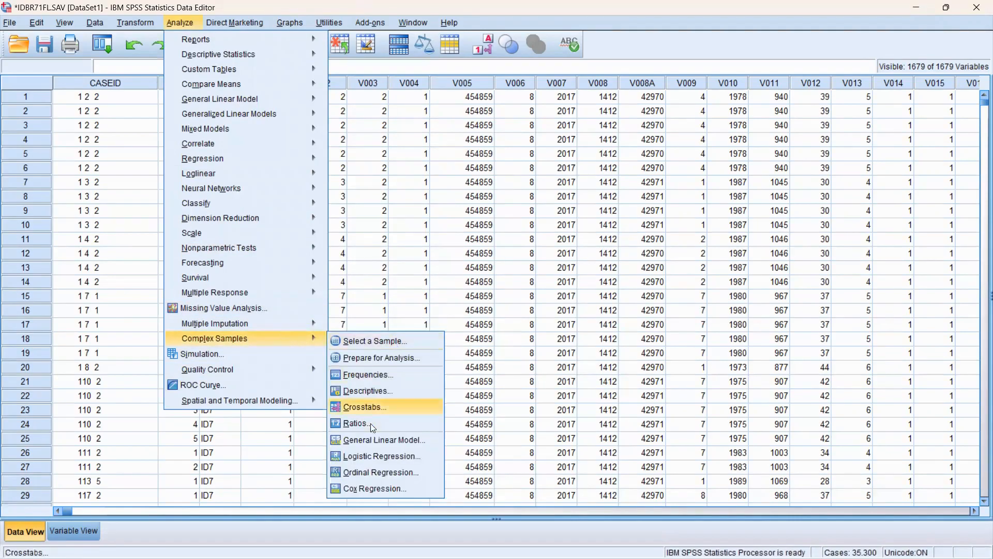
left_click(373, 440)
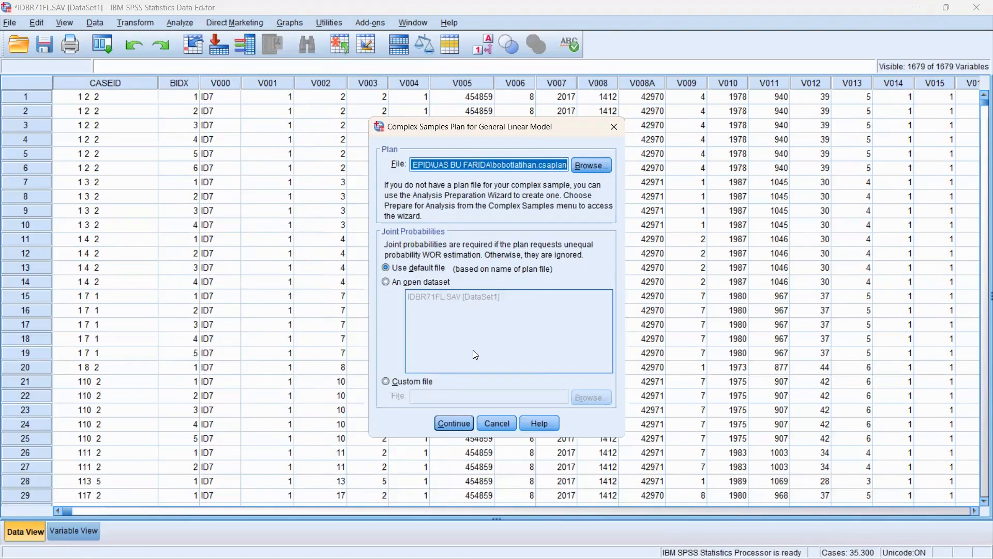
left_click(452, 422)
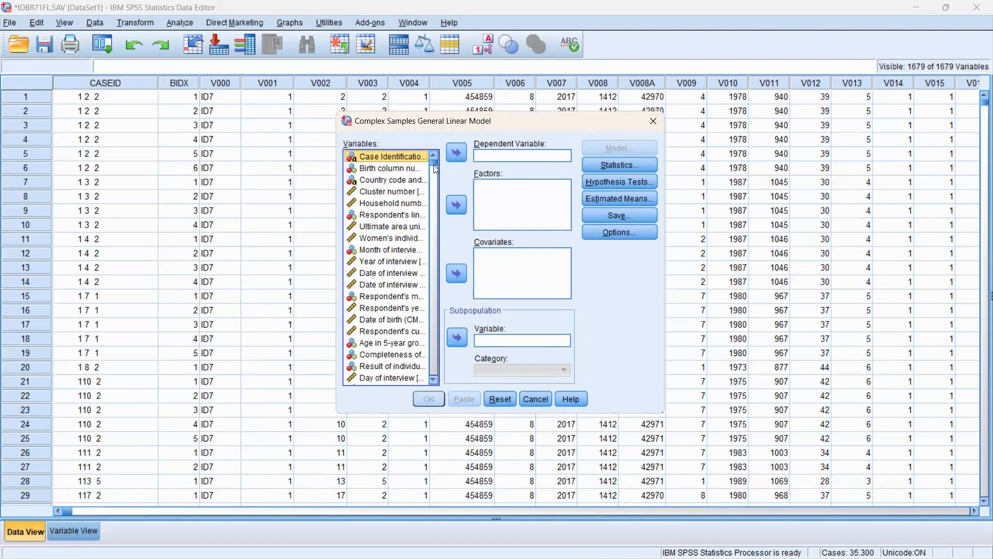
Step: Assign Number of living children as the model's dependent variable and Age in 5-year groups as its factor
left_click_drag(433, 165, 435, 176)
left_click(388, 308)
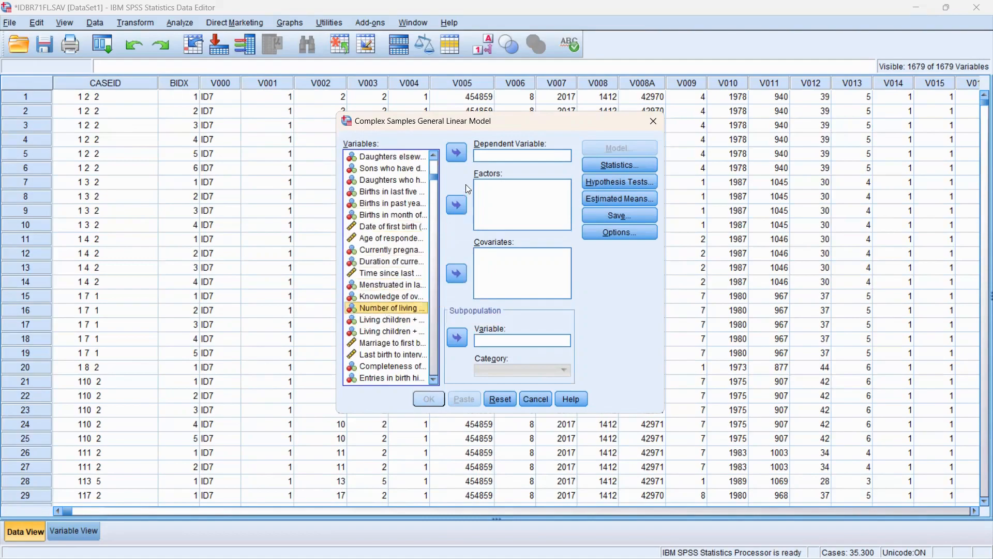
left_click(457, 153)
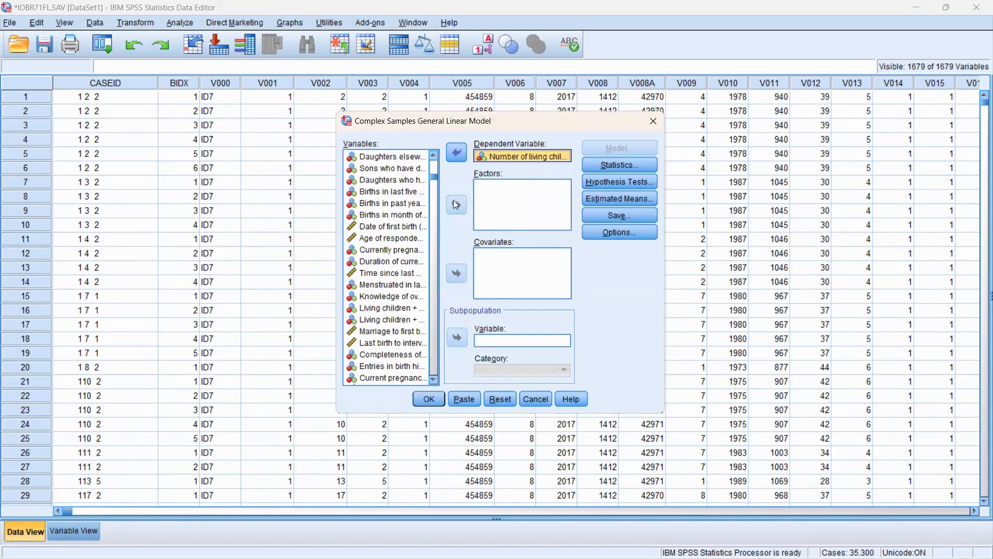
left_click_drag(433, 178, 434, 156)
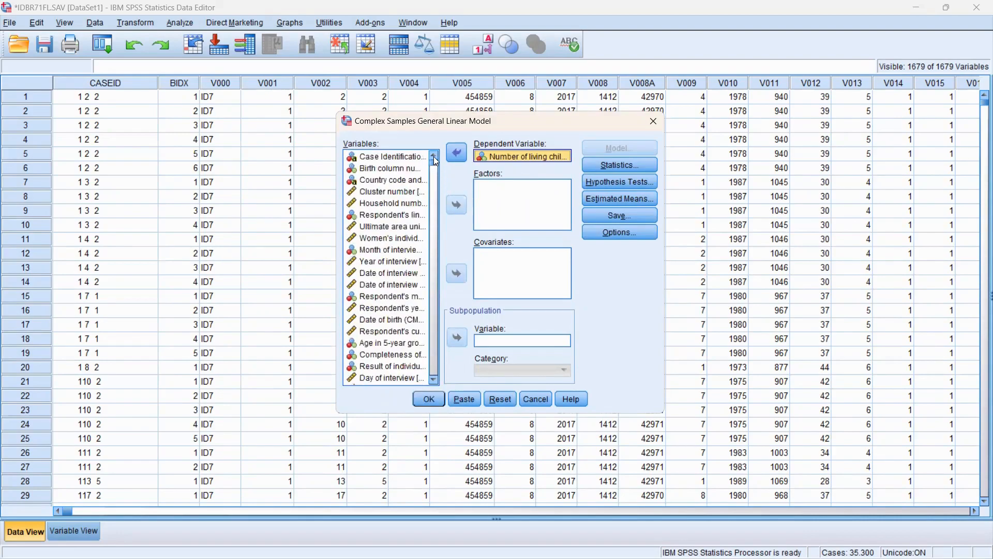
left_click(396, 343)
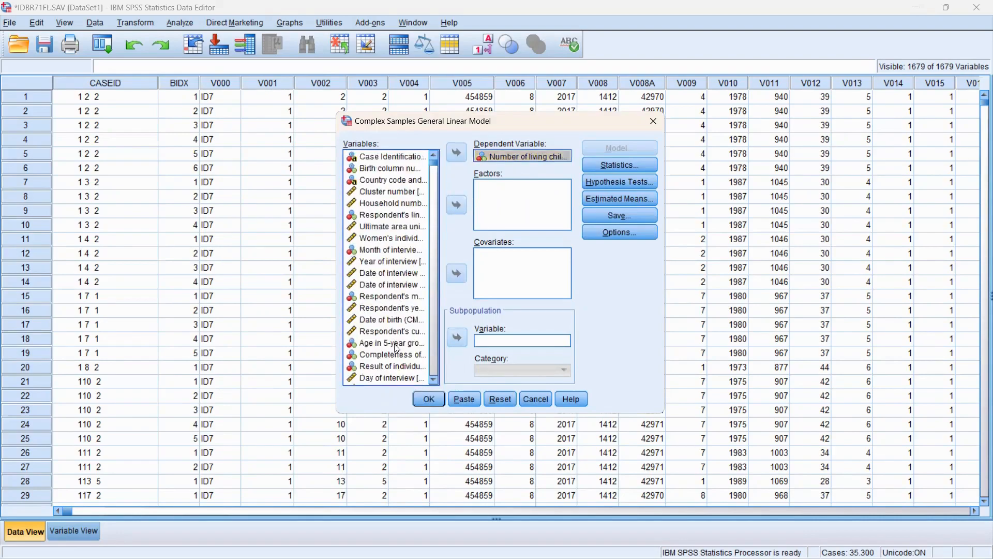
left_click(457, 206)
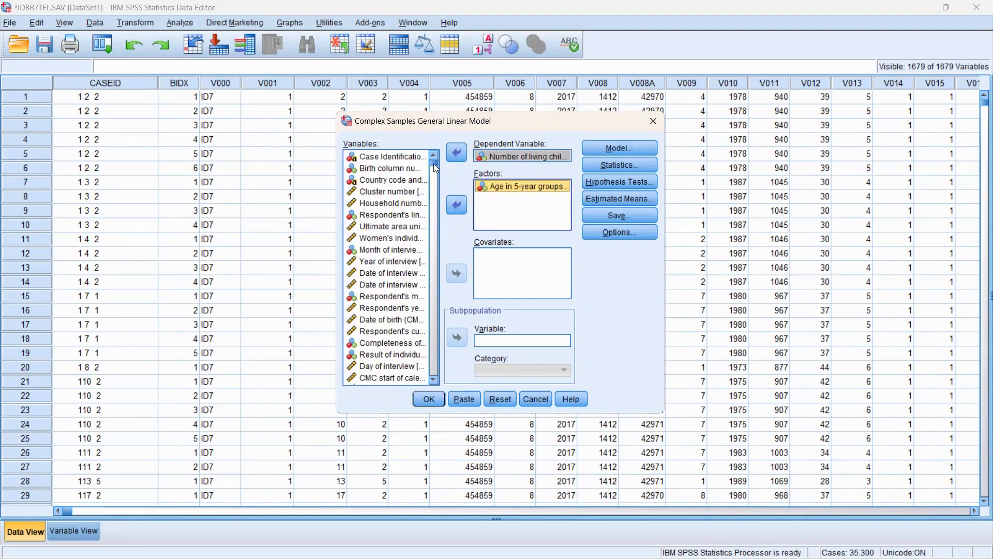
Step: Add Number of household members (listed) as a covariate of the general linear model
scroll(433, 163, "down", 2)
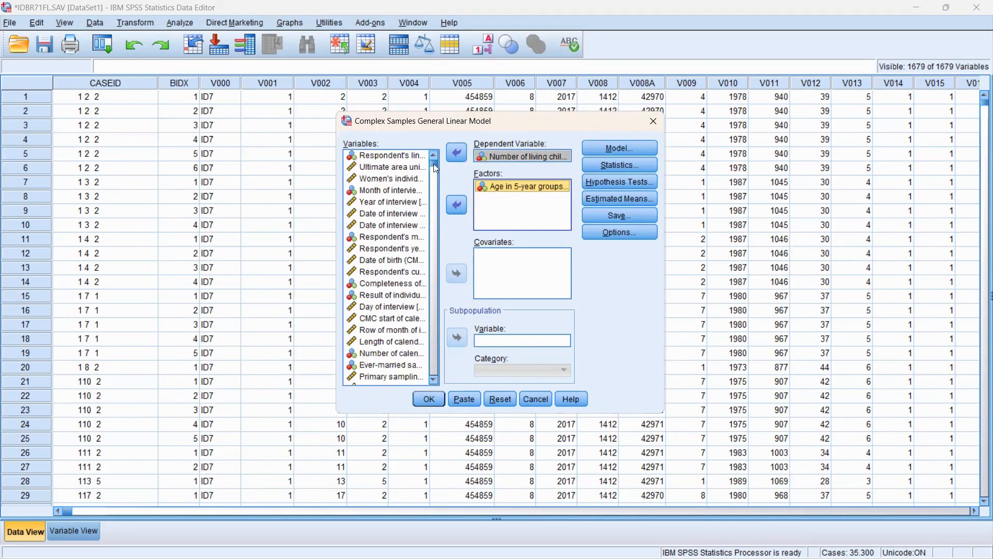
left_click_drag(434, 163, 444, 203)
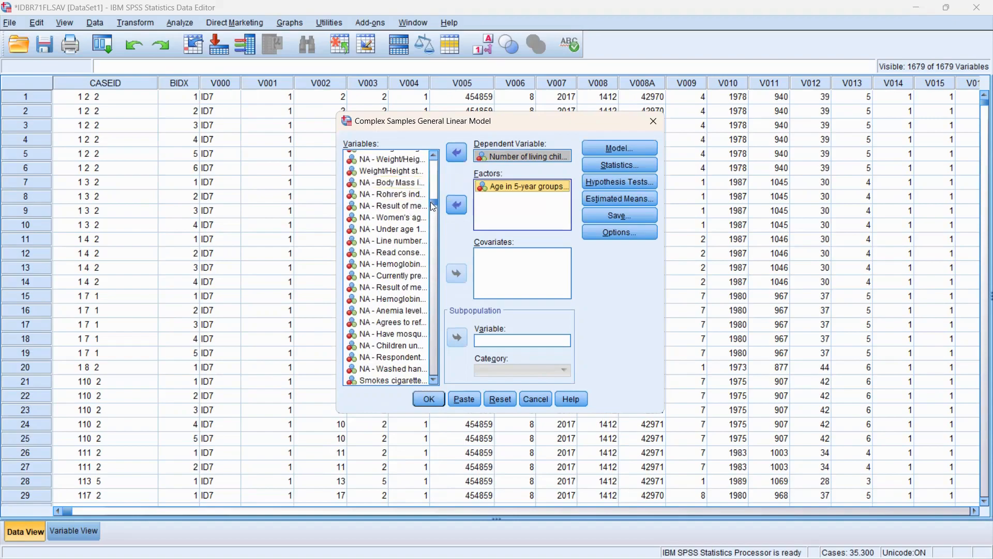
left_click_drag(430, 202, 434, 188)
scroll(416, 192, "up", 2)
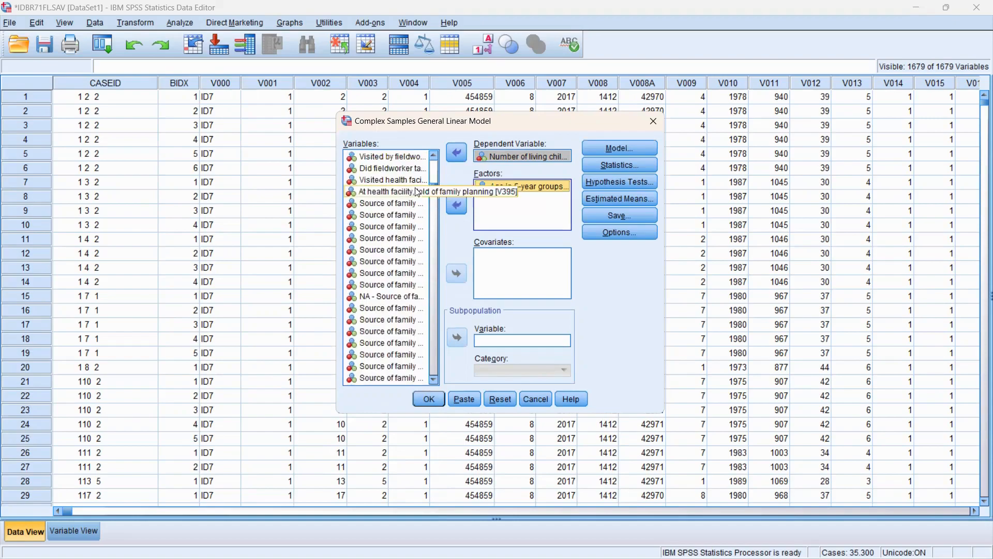
left_click_drag(434, 187, 434, 170)
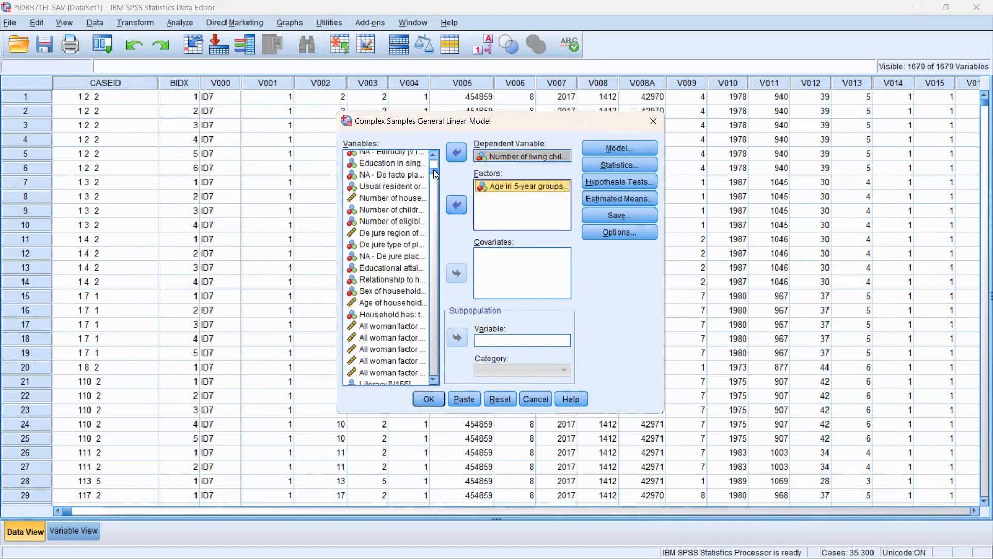
left_click(411, 200)
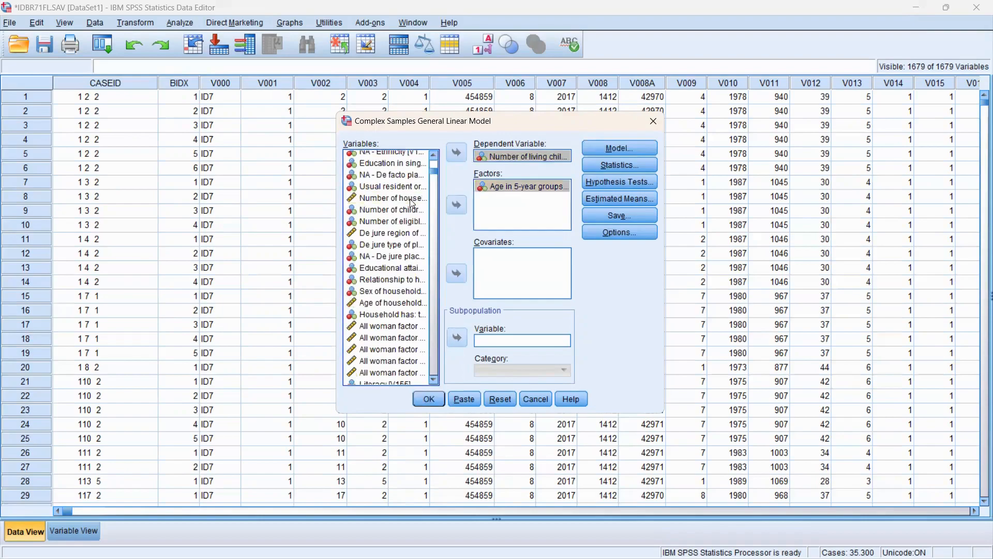
left_click(456, 273)
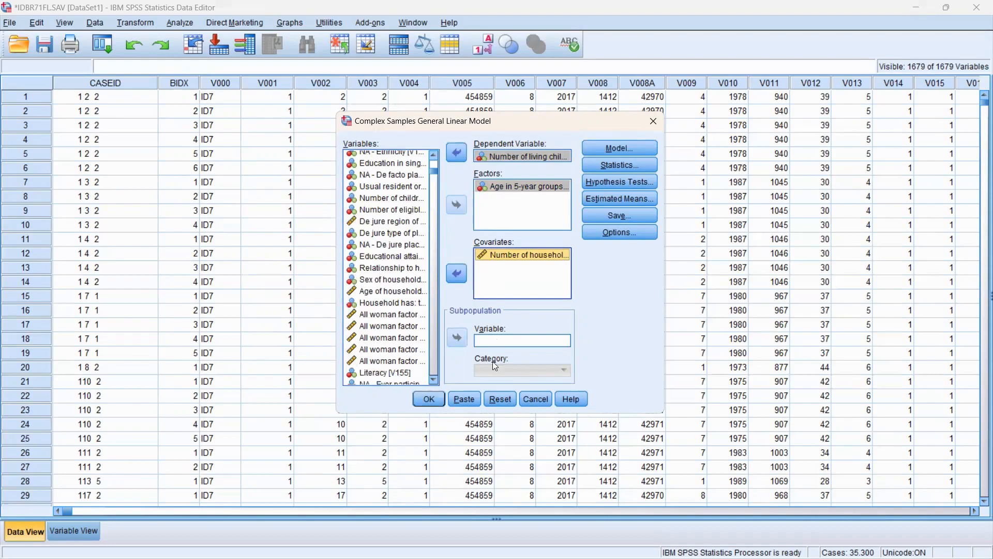
Step: Run the general linear model analysis and review its factor information, model summary and tests of model effects
left_click(427, 399)
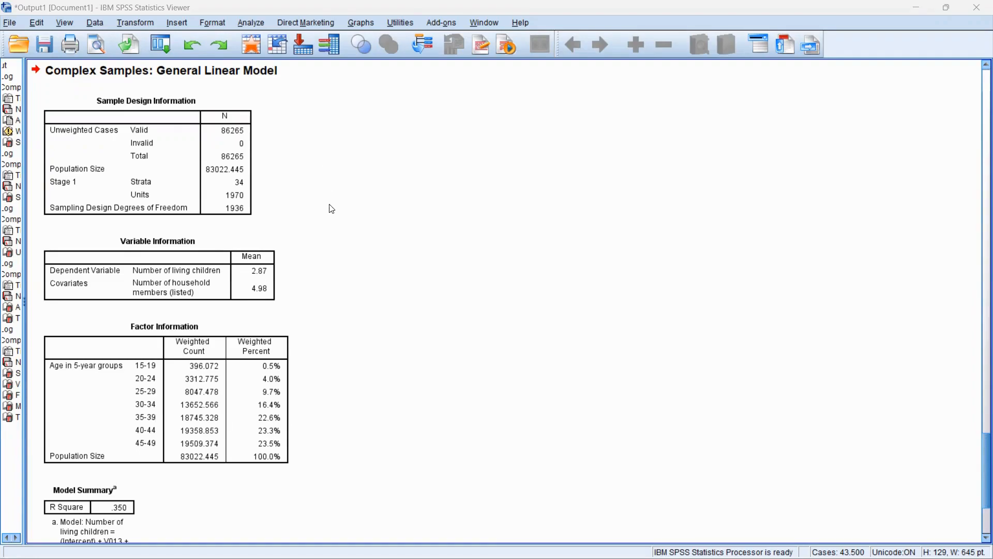
scroll(331, 208, "down", 3)
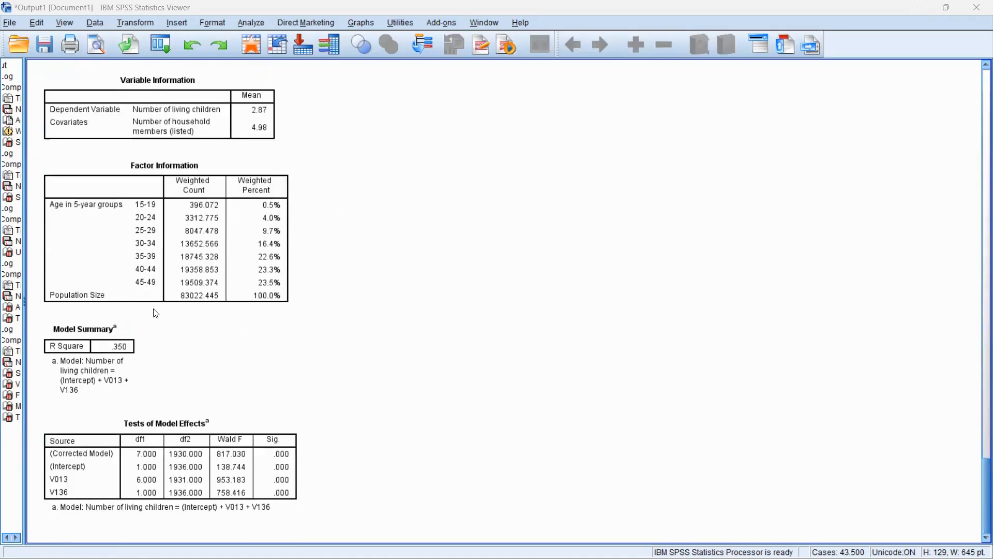
left_click(124, 337)
left_click(124, 337)
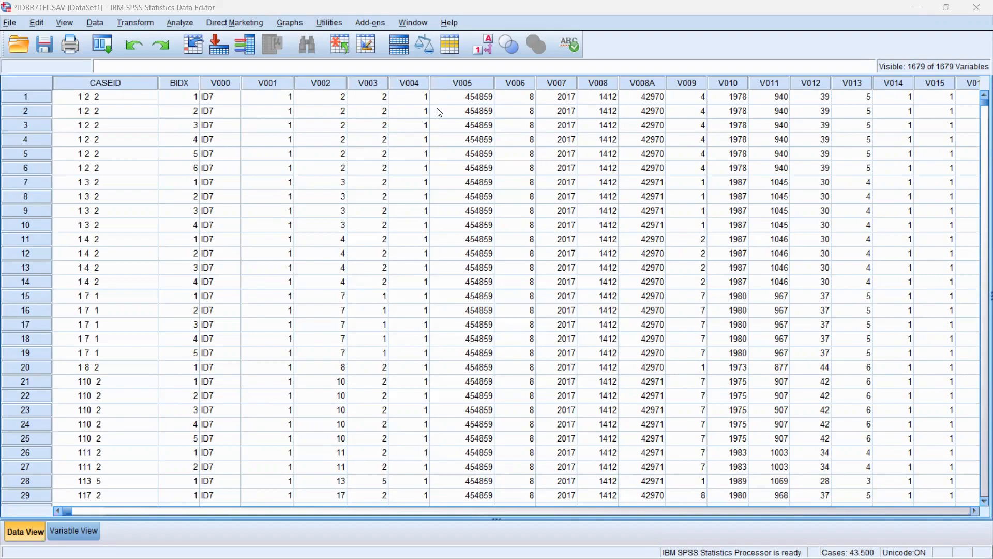
Step: Start a Complex Samples Logistic Regression analysis using the plan file bobotlatihan.csaplan with the default joint probabilities file
left_click(186, 23)
mouse_move(279, 343)
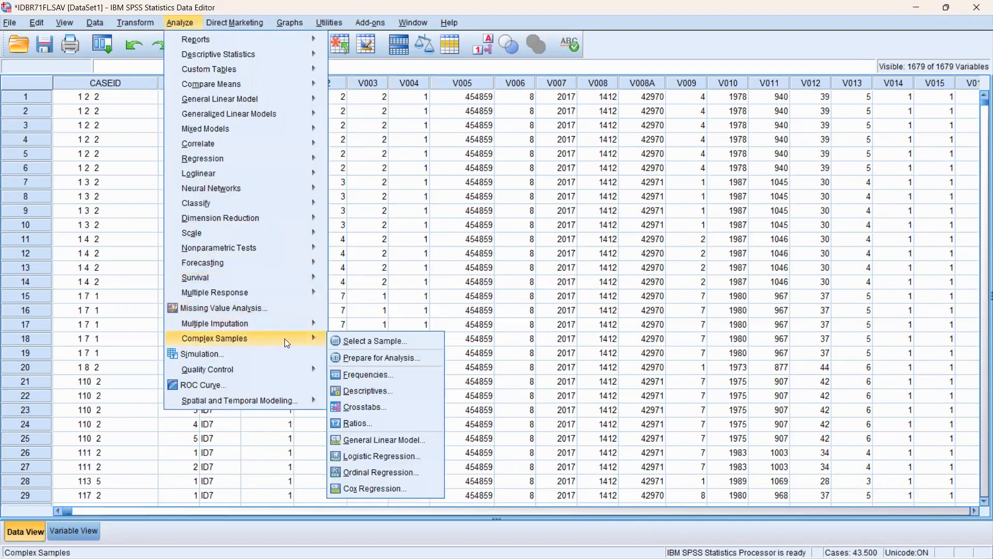
left_click(367, 456)
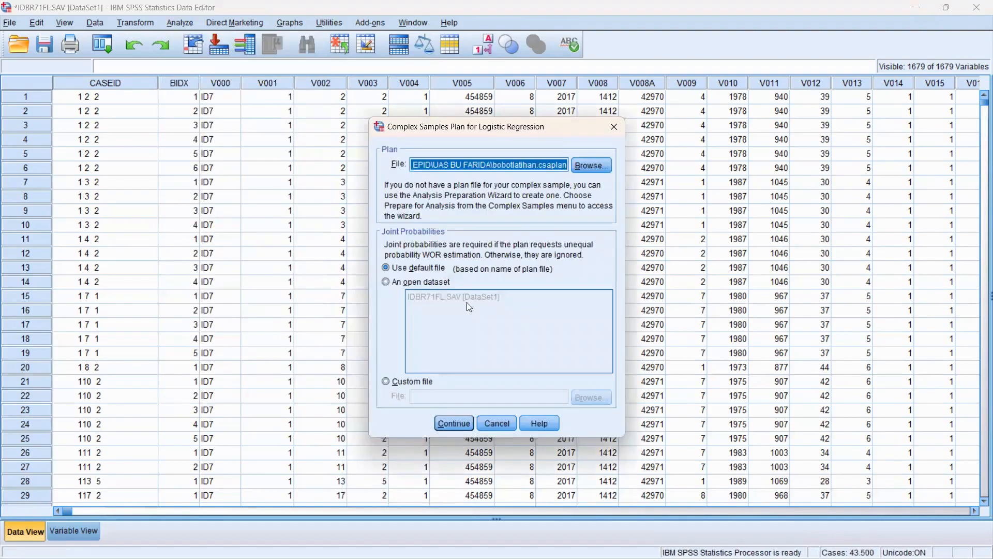
left_click(448, 422)
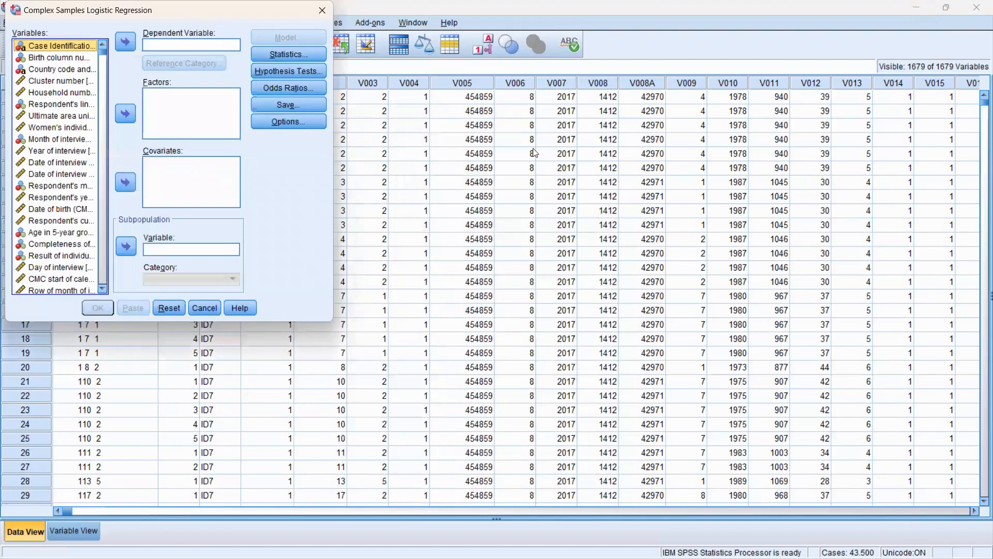
left_click_drag(534, 152, 535, 150)
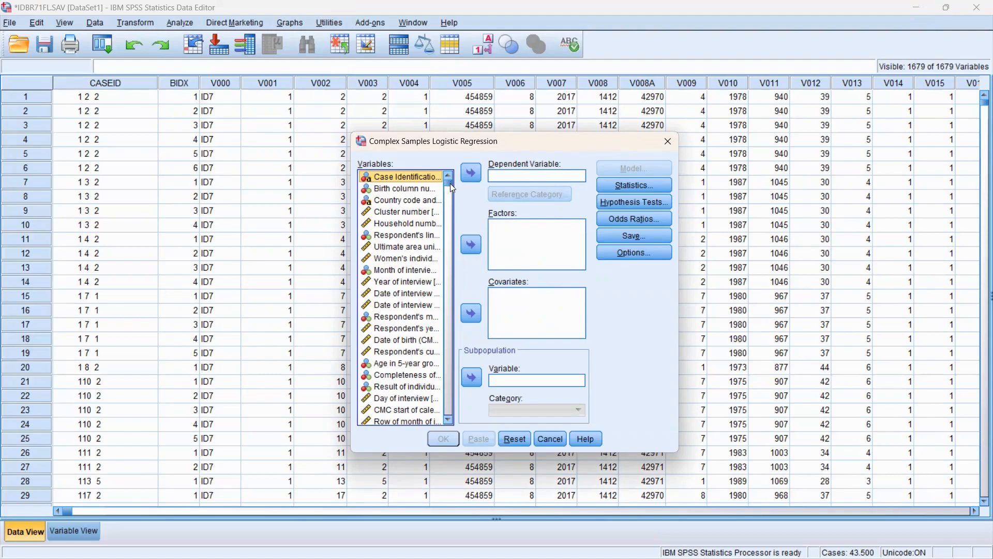
Step: Assign the variable "Ever had a terminate..." as the dependent variable of the logistic regression
left_click_drag(450, 183, 451, 215)
scroll(427, 276, "down", 20)
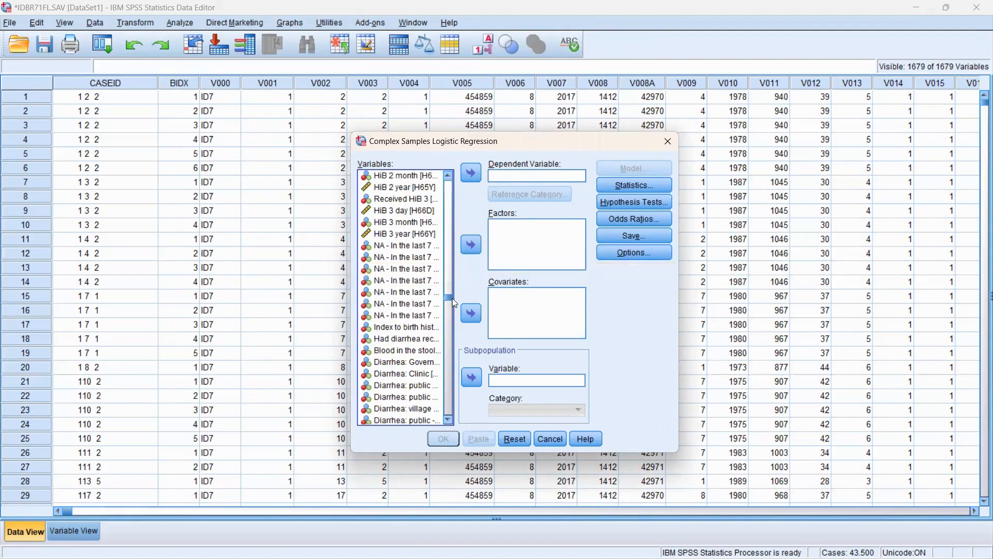
left_click_drag(452, 298, 447, 201)
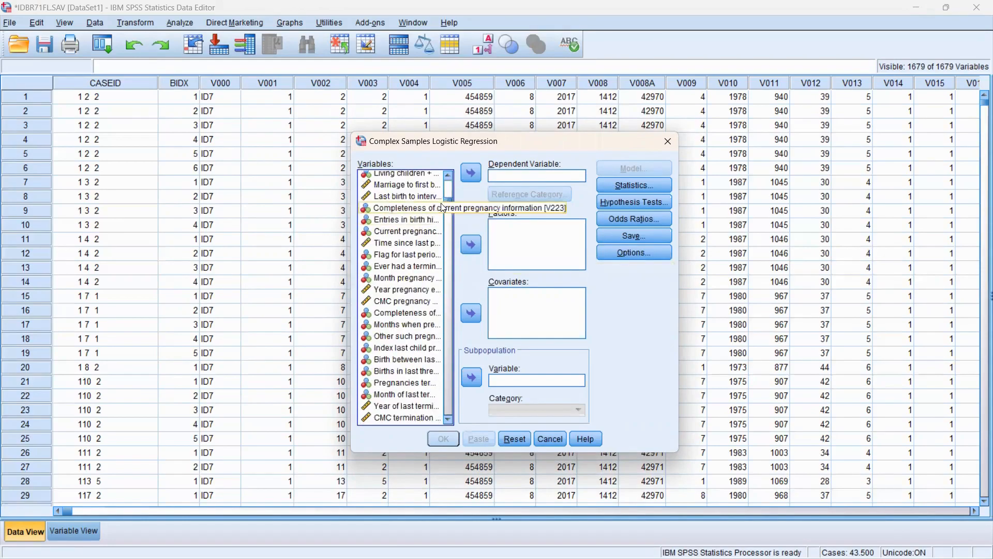
left_click(419, 268)
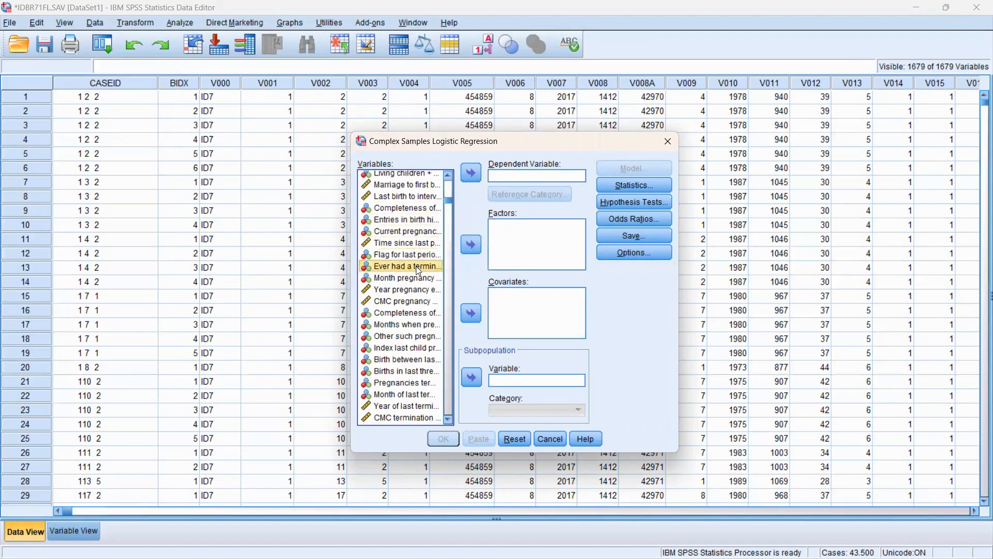
left_click(469, 177)
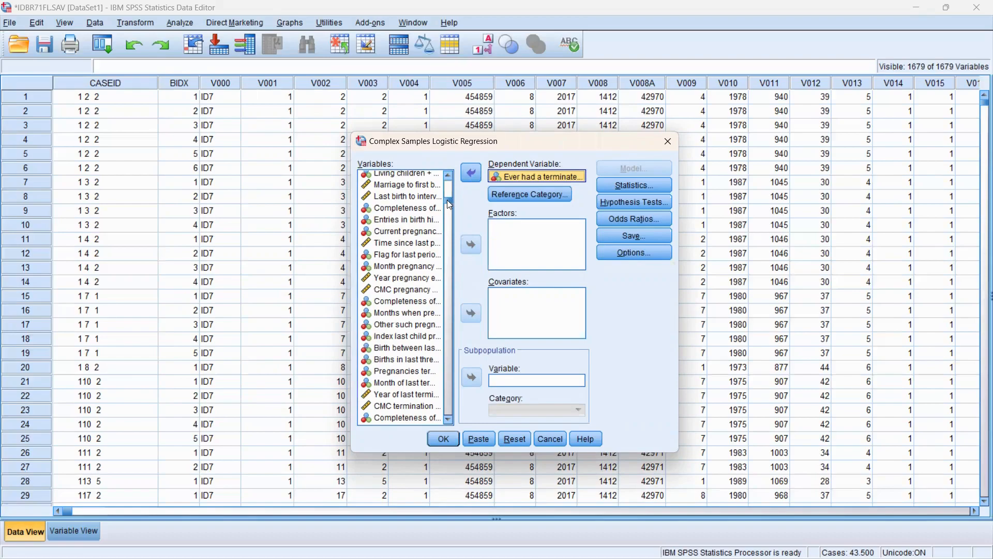
Step: Add the variables Age in 5-year groups and Smokes cigarettes as factors of the logistic regression
left_click_drag(449, 203, 448, 181)
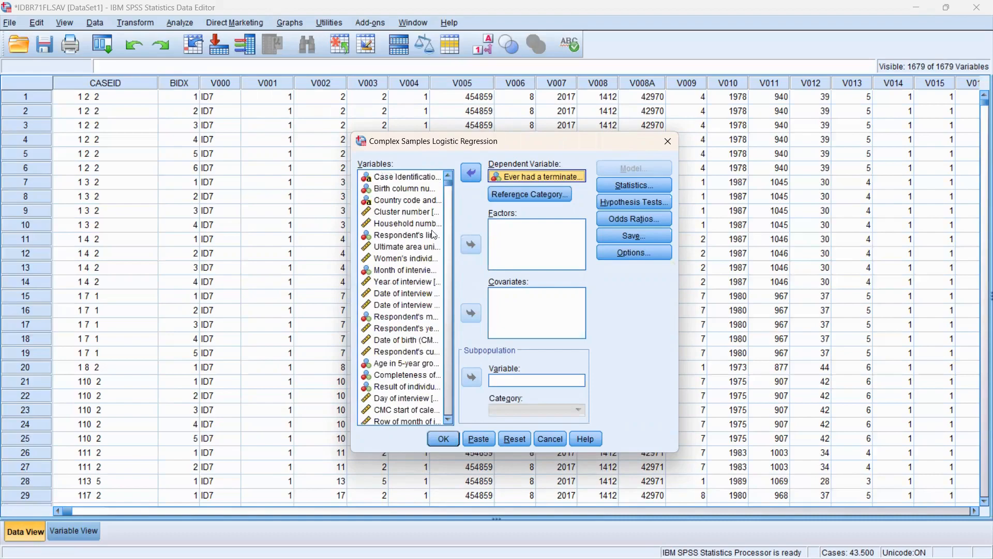
left_click(409, 364)
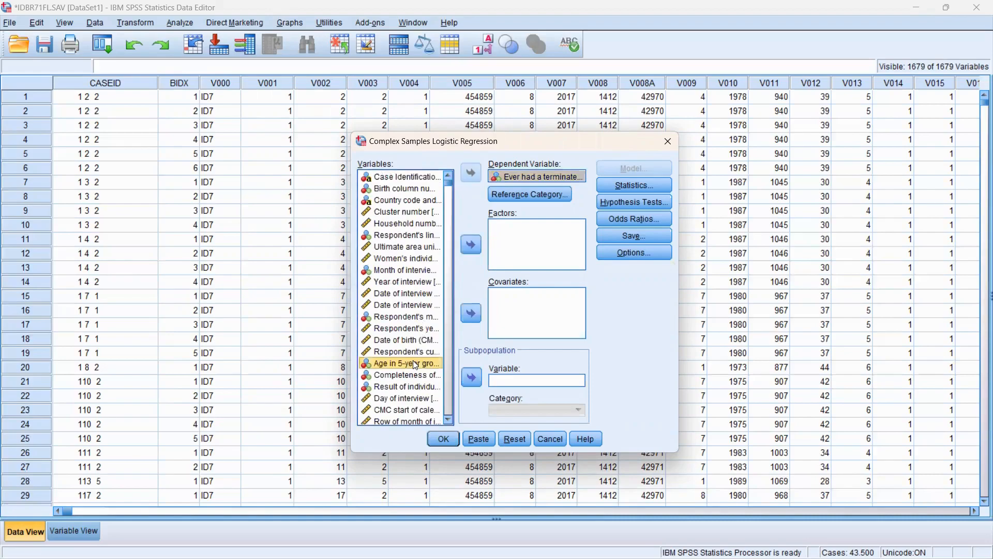
left_click(471, 247)
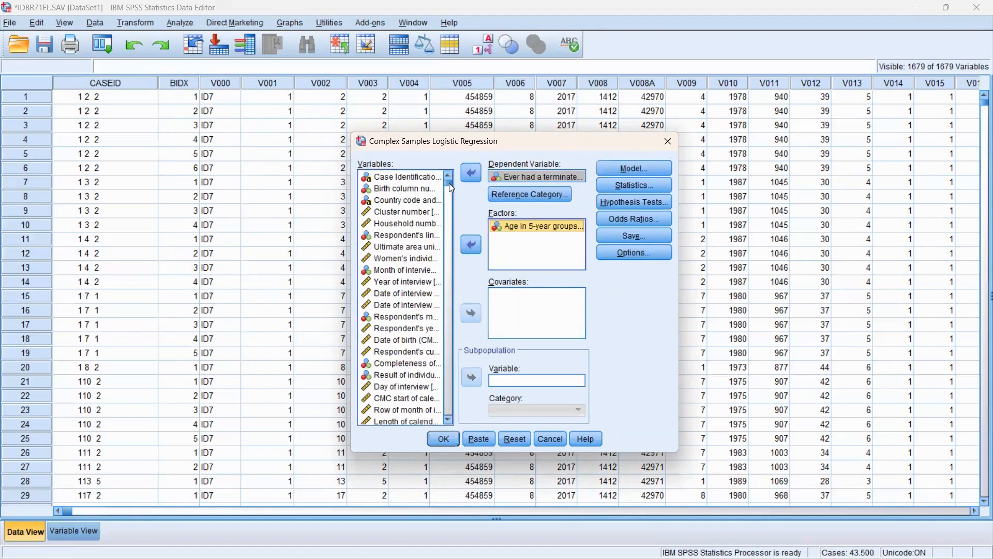
left_click_drag(449, 183, 429, 230)
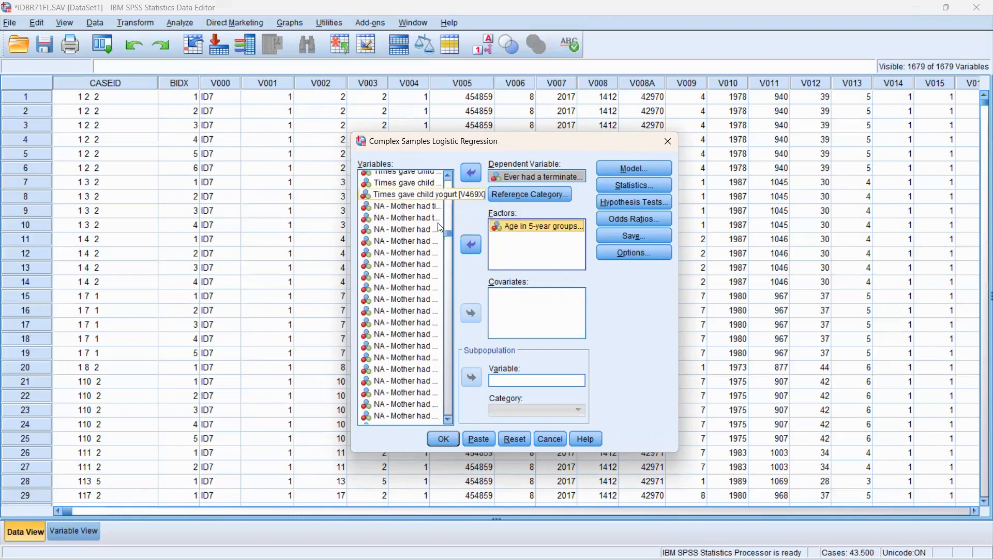
left_click_drag(448, 236, 446, 226)
left_click(419, 339)
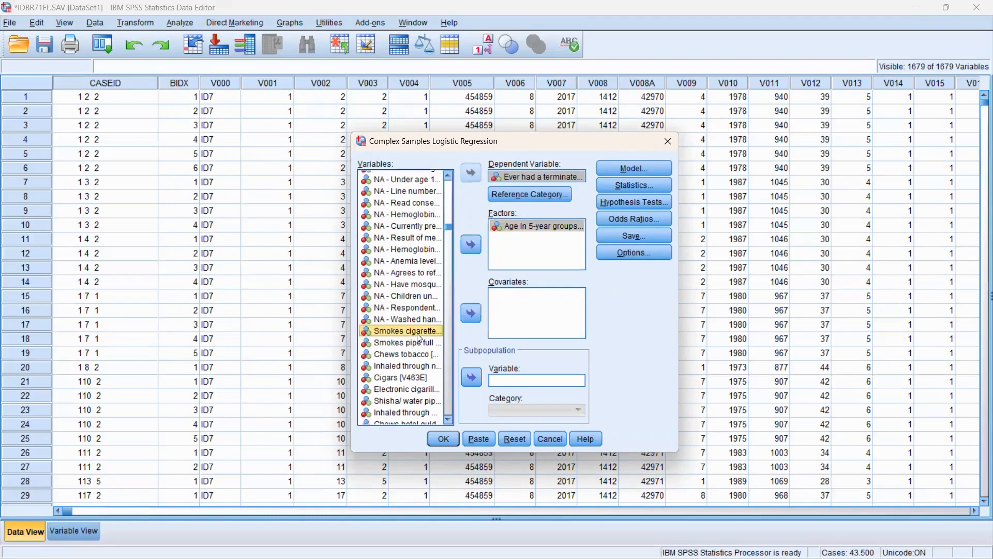
left_click(470, 245)
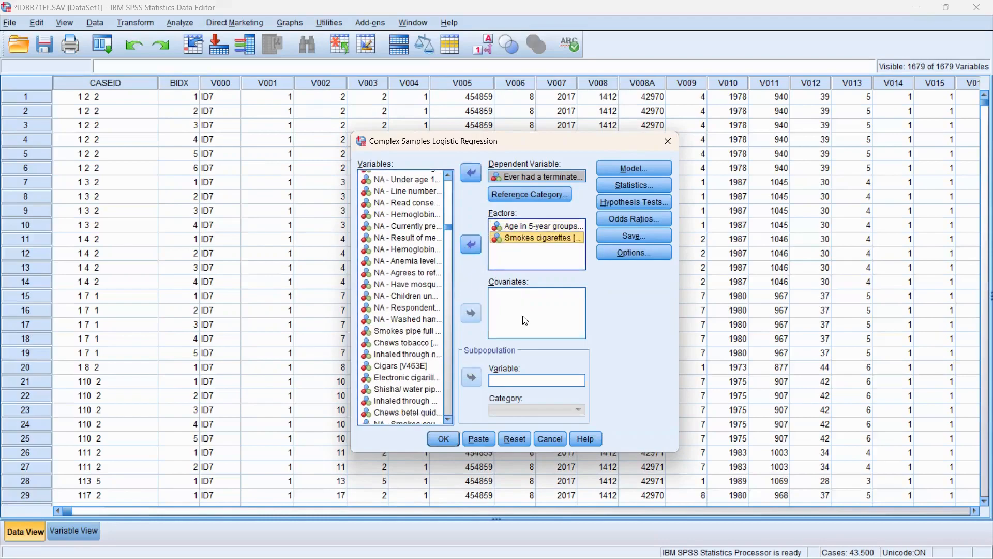
Step: Run the complex samples logistic regression and select its Pseudo R Squares table in the output
left_click(445, 443)
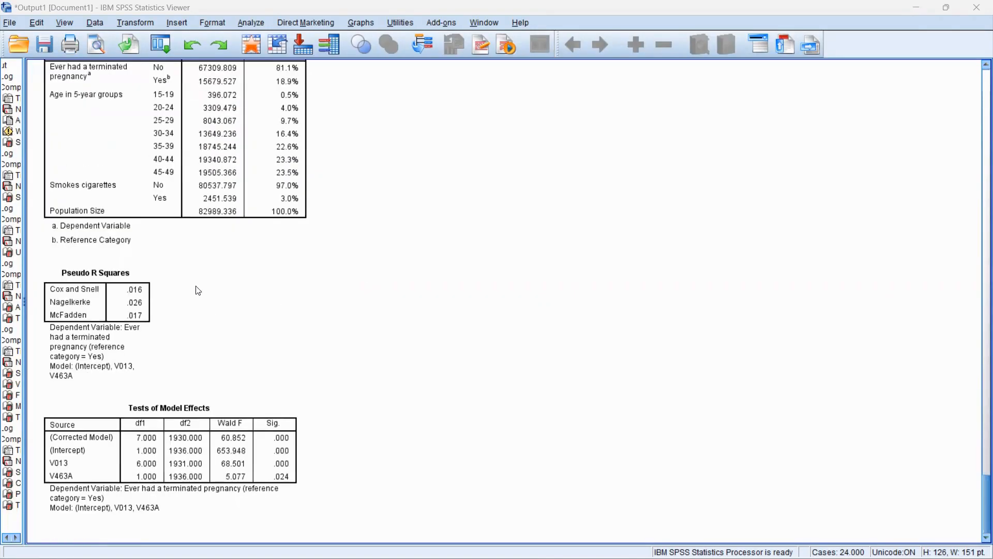
left_click(150, 276)
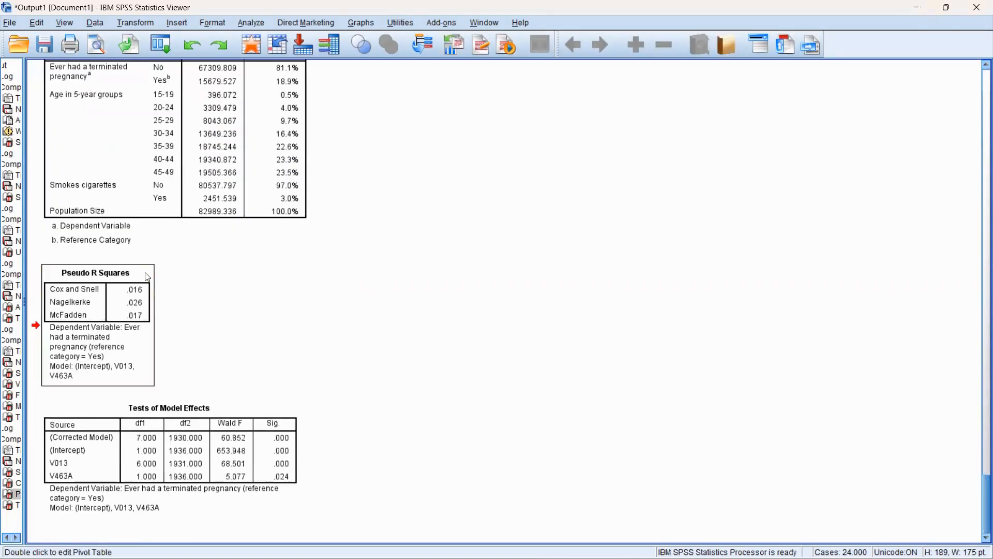